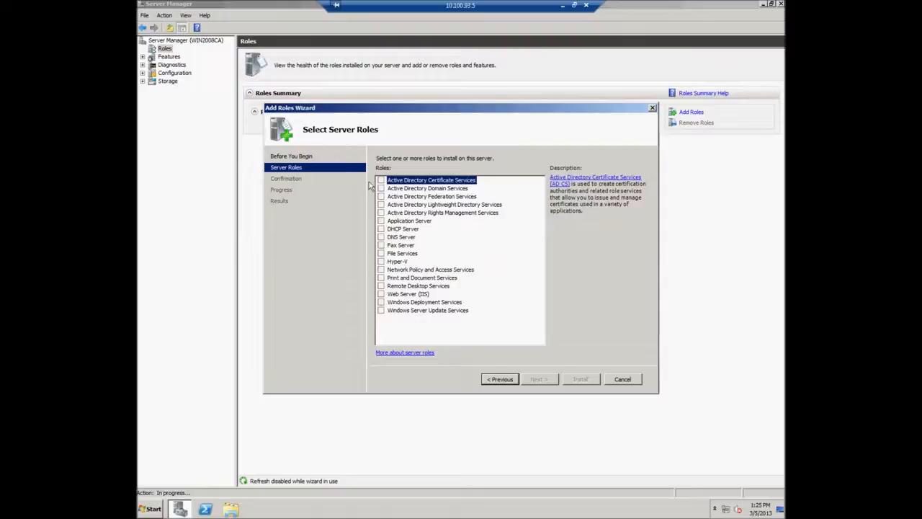
# Add the Active Directory Certificate Services role with only the Certification Authority role service selected.
pyautogui.click(381, 180)
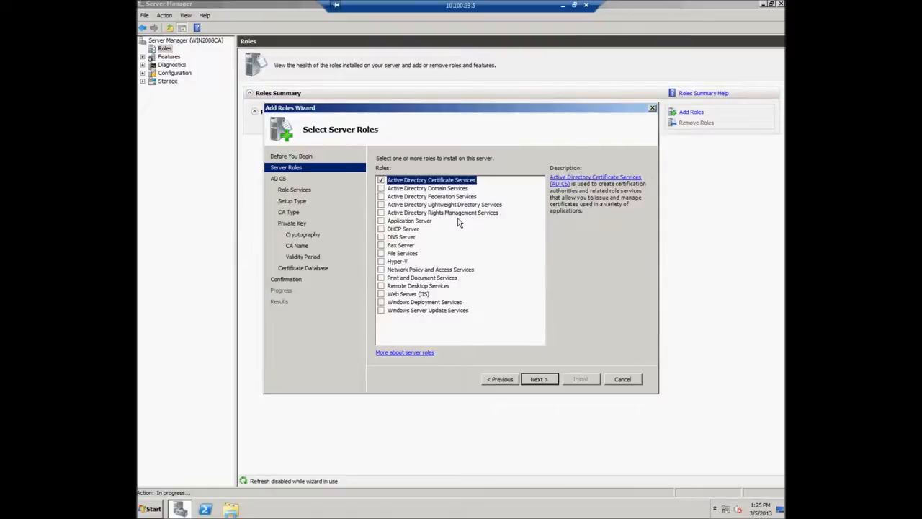
pyautogui.click(540, 380)
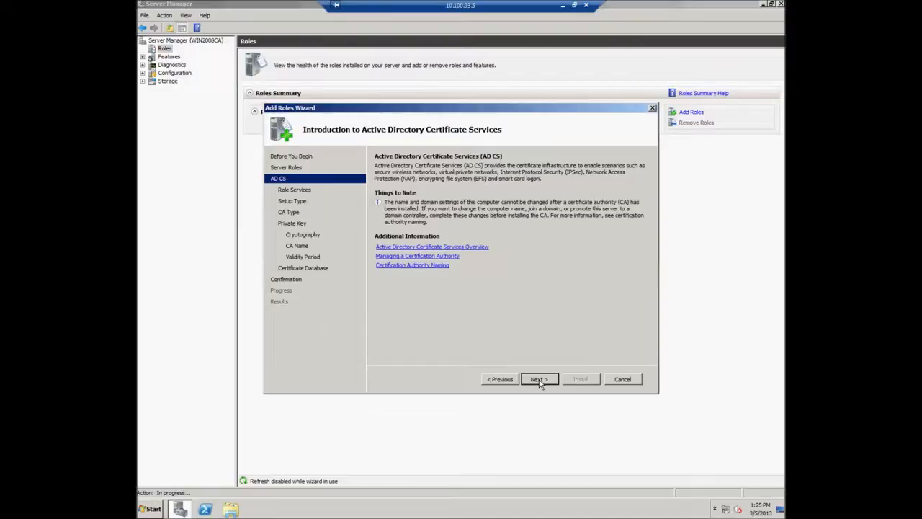
pyautogui.click(539, 379)
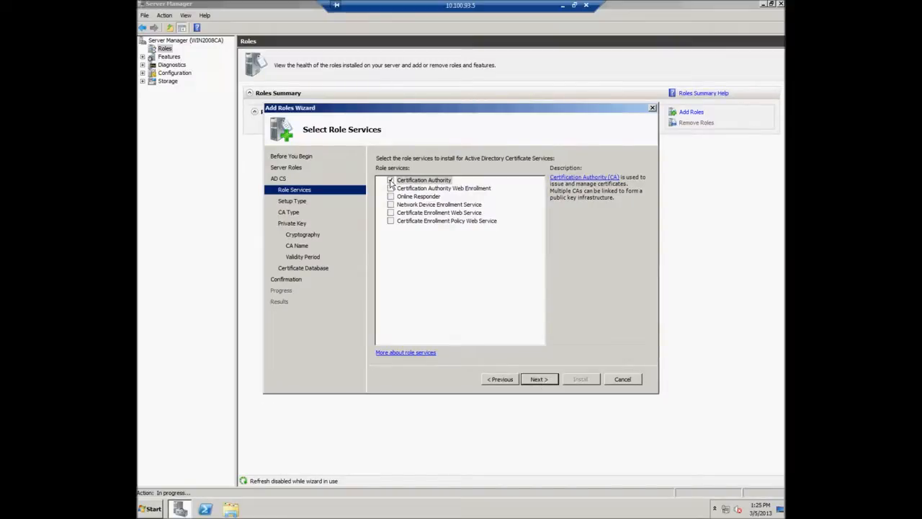
pyautogui.click(541, 379)
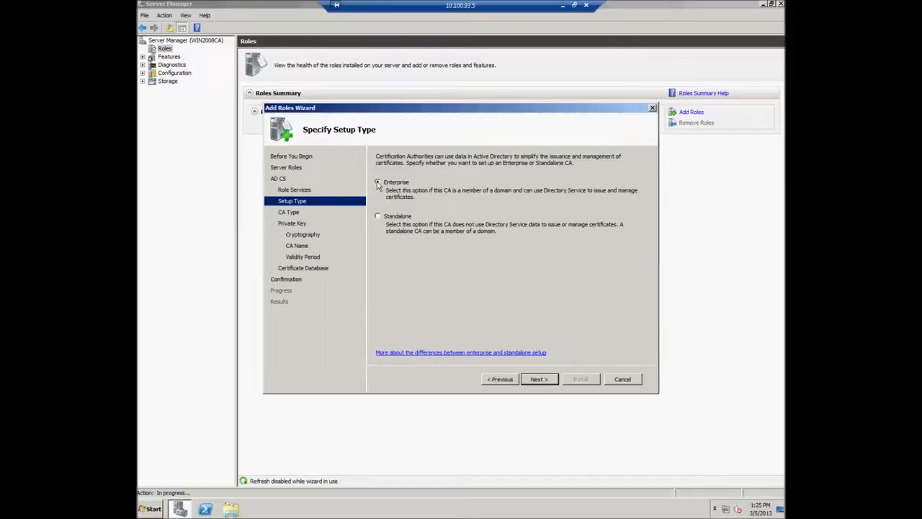
# Configure an Enterprise root CA with a new private key on the default RSA provider at 2048 bits.
pyautogui.click(539, 379)
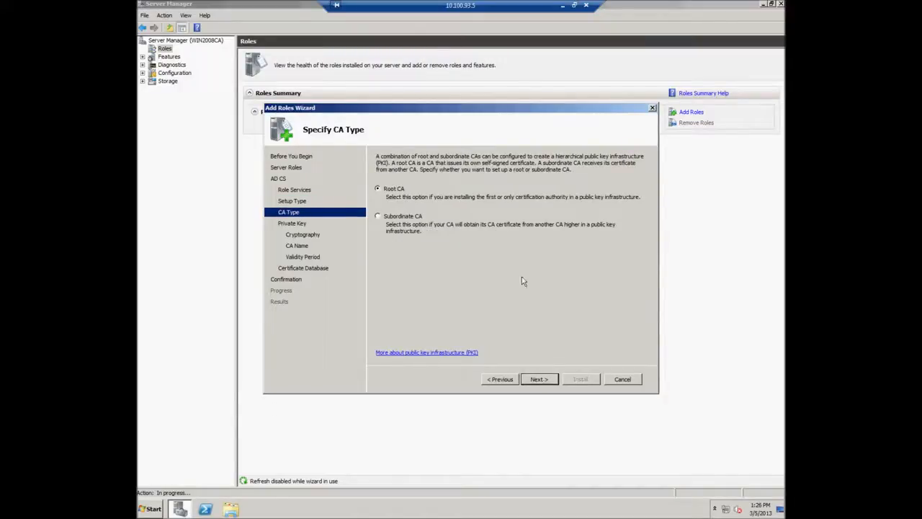
pyautogui.click(539, 379)
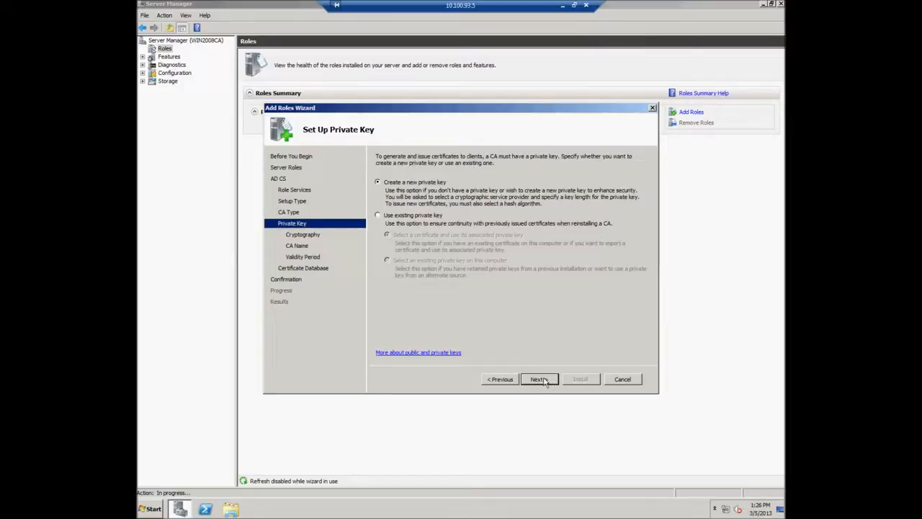
pyautogui.click(546, 382)
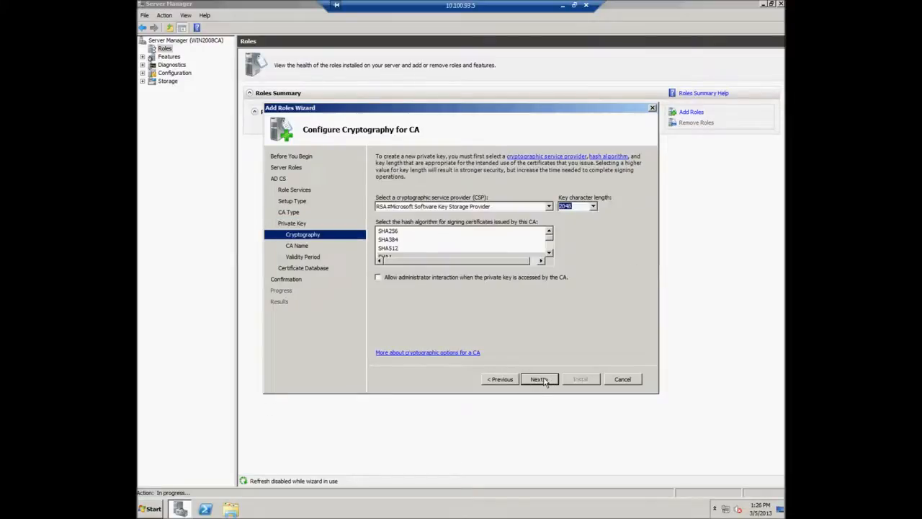
pyautogui.click(548, 207)
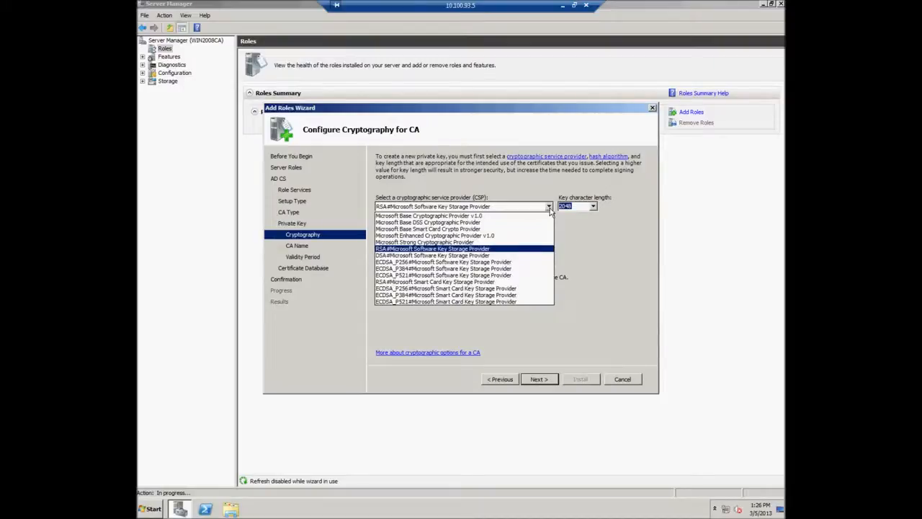
pyautogui.click(549, 208)
pyautogui.click(593, 207)
pyautogui.click(594, 208)
pyautogui.click(541, 383)
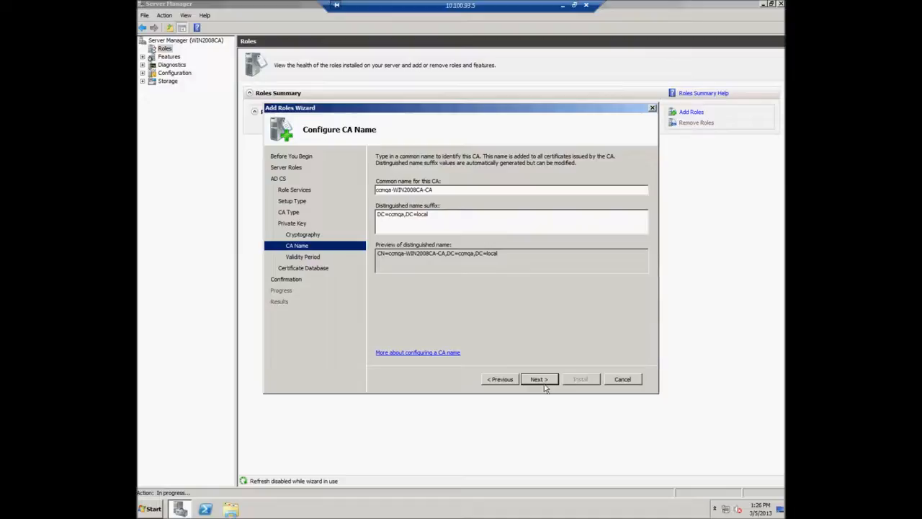
# Accept the ccmqa-WIN2008CA-CA name, 5-year validity and default database locations, then install.
pyautogui.click(545, 383)
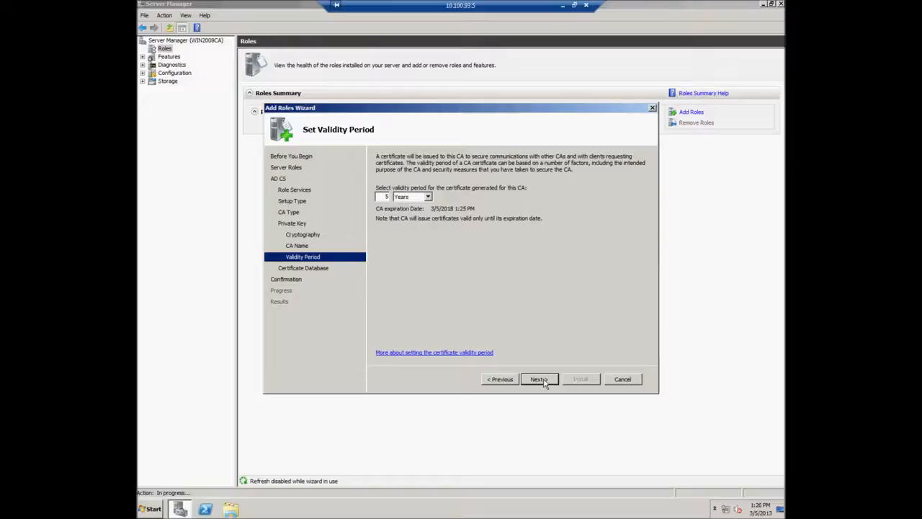
pyautogui.click(545, 383)
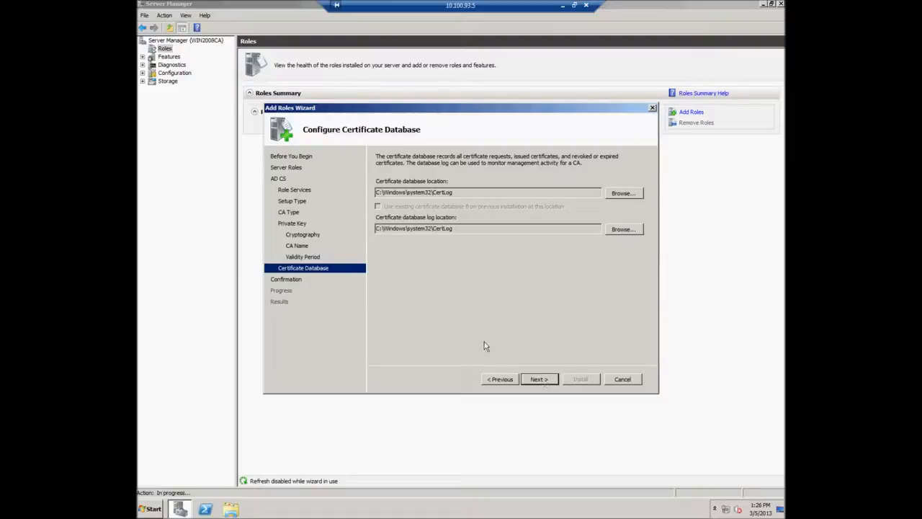
pyautogui.click(538, 380)
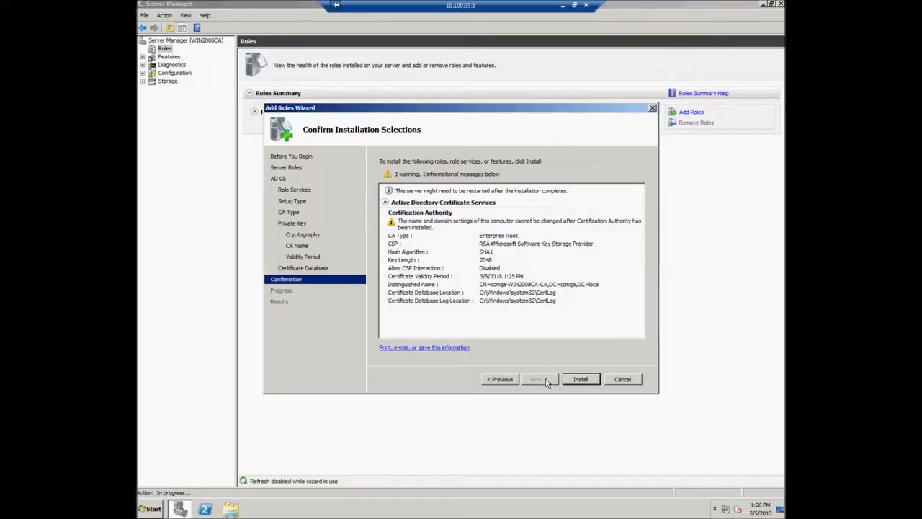
pyautogui.click(582, 380)
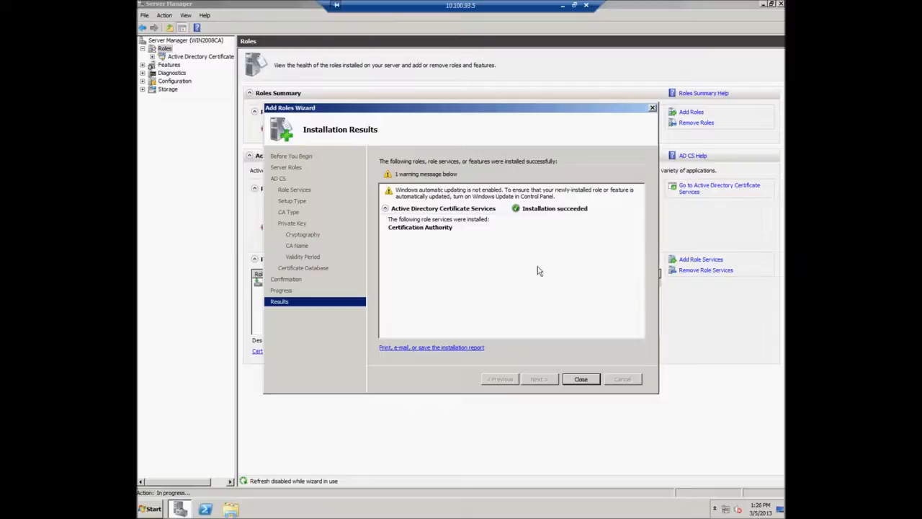
# Close the finished wizard and show the Certificate Templates list under Active Directory Certificate Services.
pyautogui.click(580, 380)
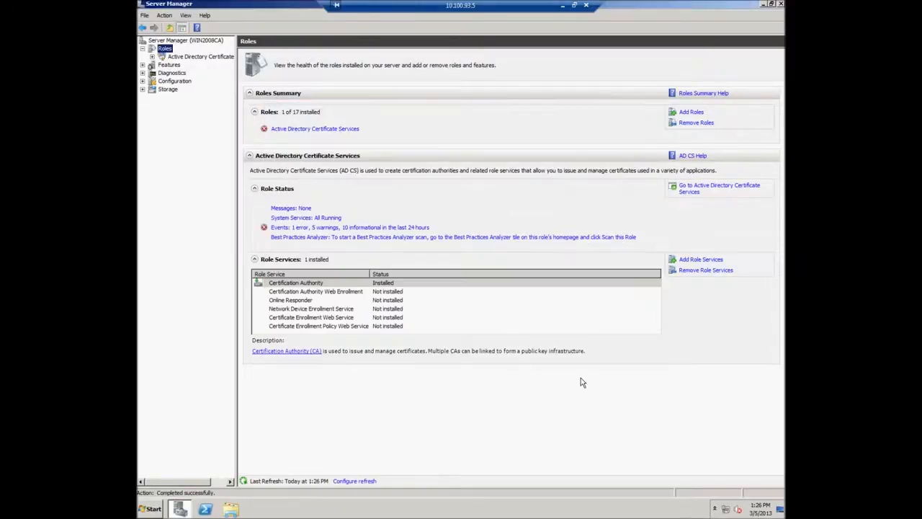
pyautogui.moveTo(237, 219); pyautogui.dragTo(360, 220)
pyautogui.click(223, 58)
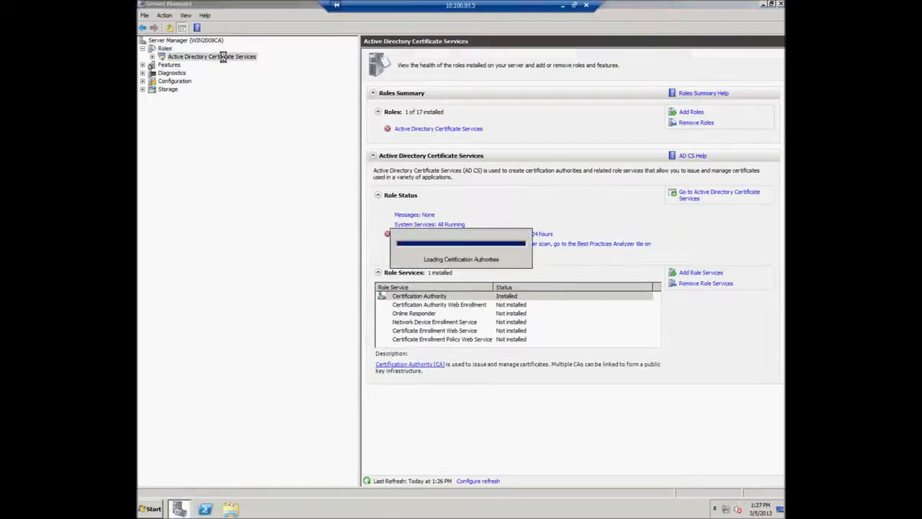
pyautogui.click(152, 57)
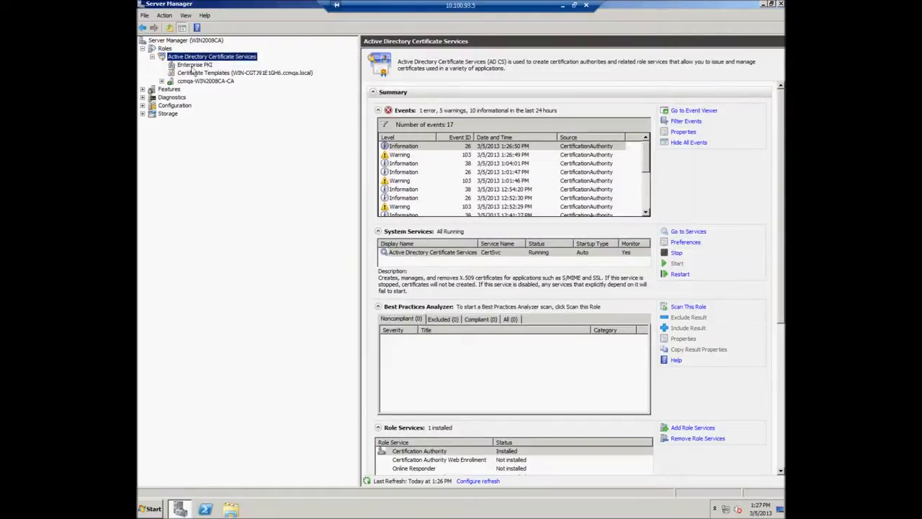
pyautogui.click(199, 74)
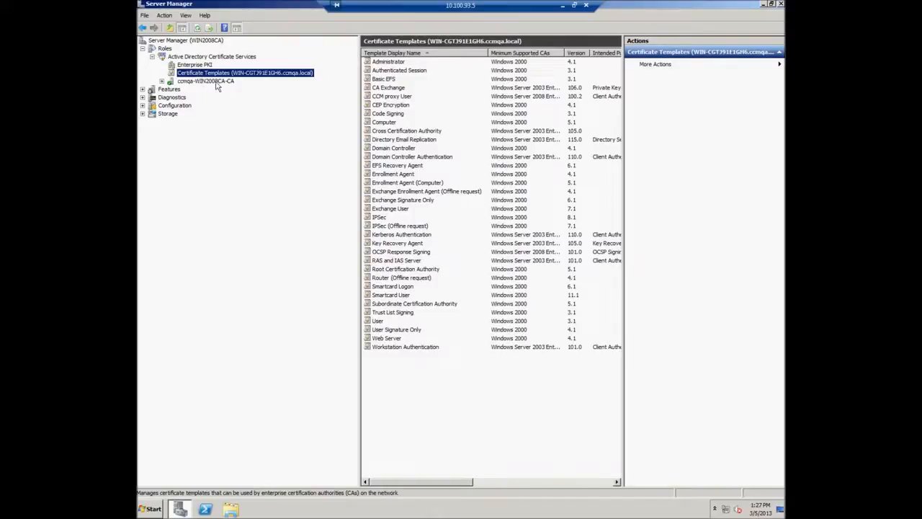
# Duplicate the User template as a Windows Server 2008 Enterprise template.
pyautogui.click(380, 321)
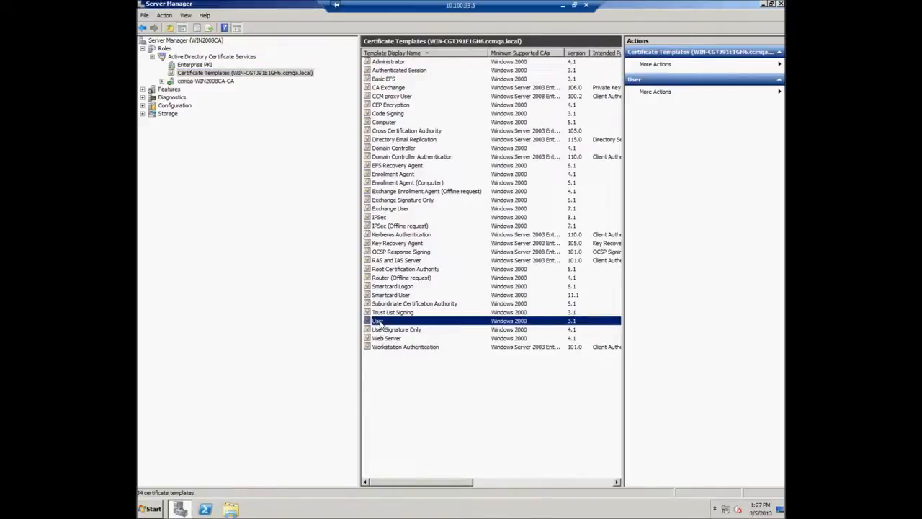
pyautogui.rightClick(380, 325)
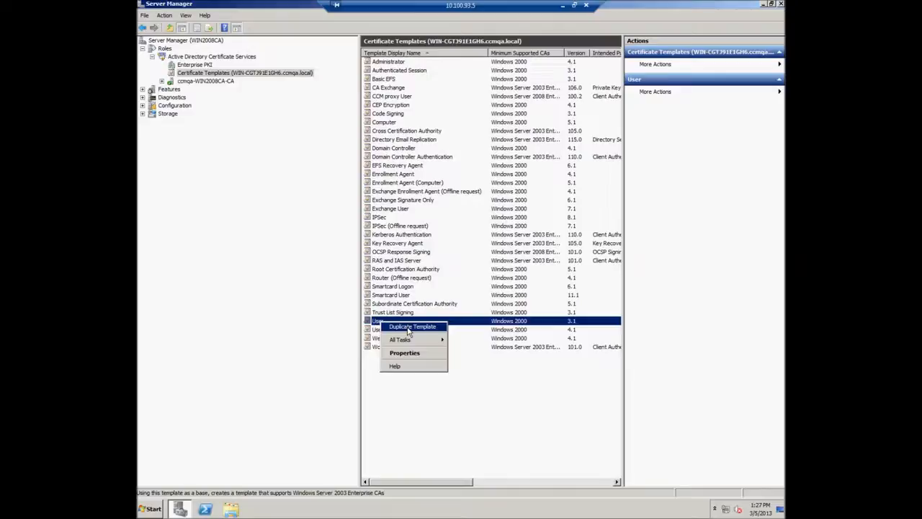
pyautogui.click(409, 331)
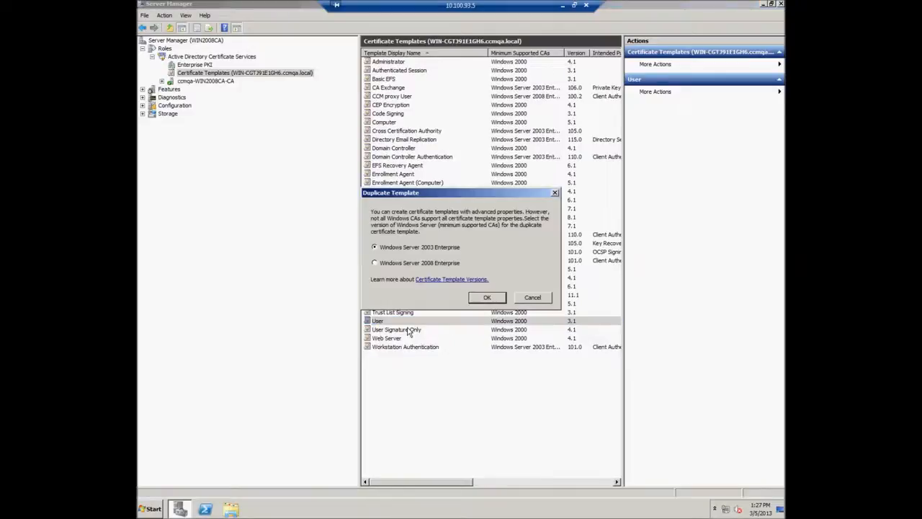
pyautogui.click(384, 265)
pyautogui.click(487, 296)
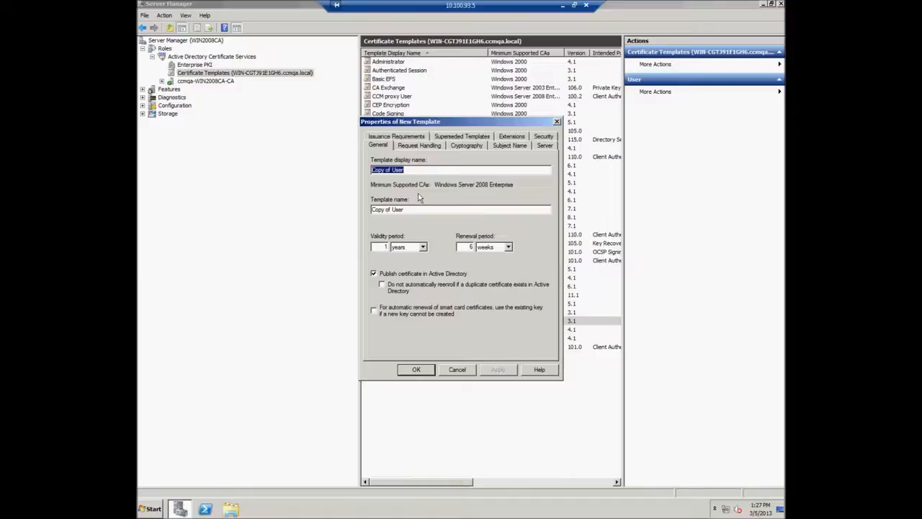
# Name the new template CCM proxy CA and review its Request Handling, Cryptography and Subject Name settings.
pyautogui.write('CCM proxy CA')
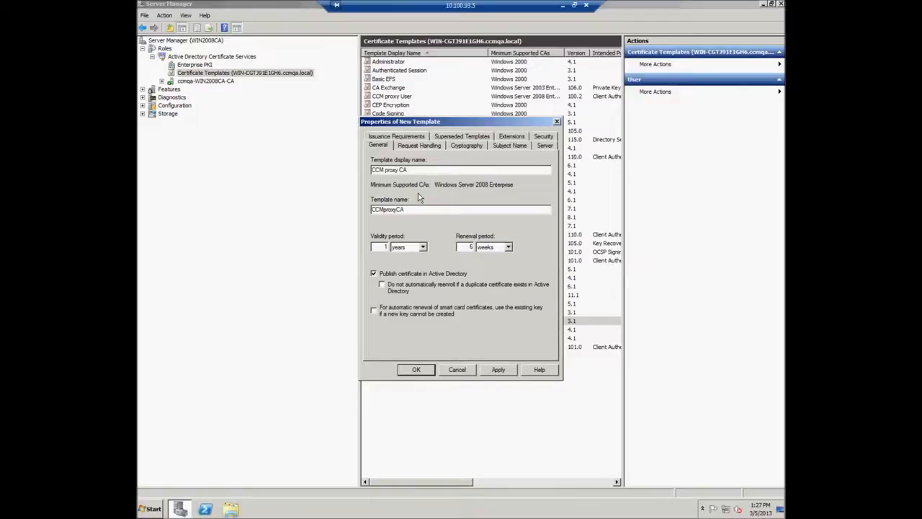
pyautogui.click(435, 150)
pyautogui.click(465, 150)
pyautogui.click(508, 149)
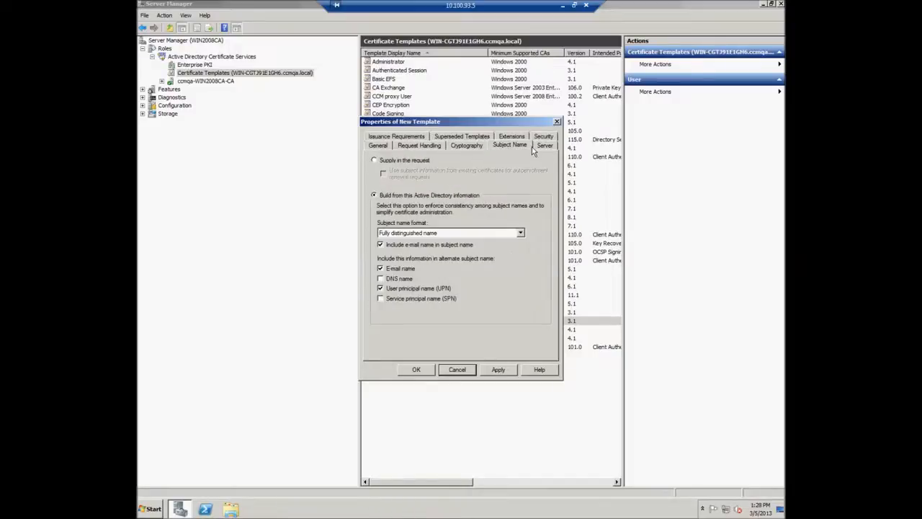
# Grant Authenticated Users Enroll and Autoenroll permissions, apply, and save the template.
pyautogui.click(544, 136)
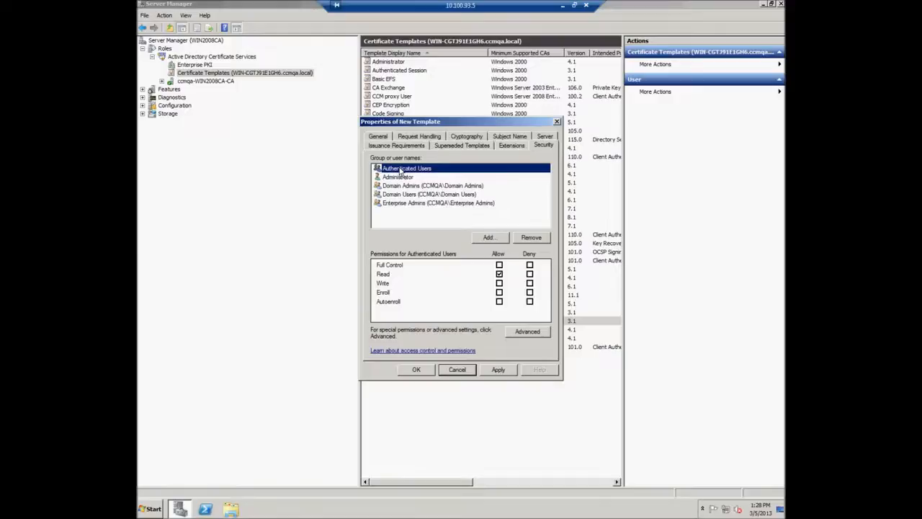
pyautogui.click(500, 293)
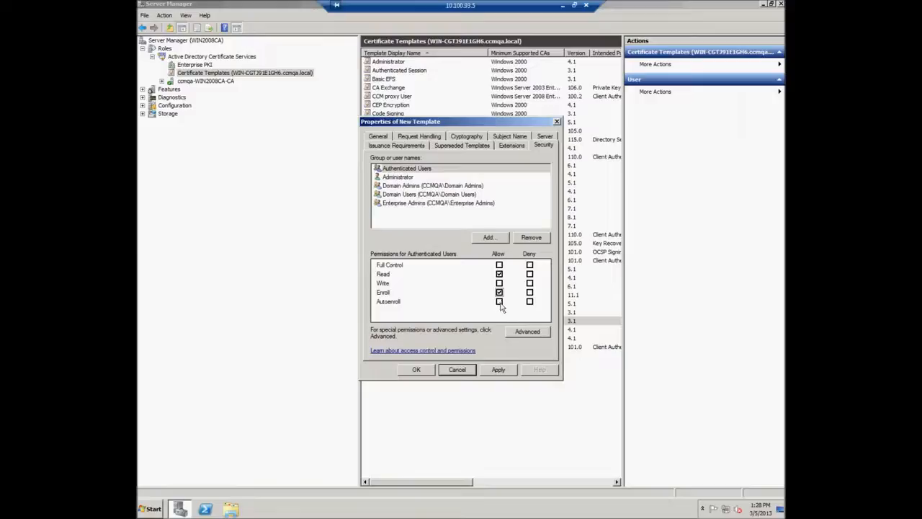
pyautogui.click(499, 302)
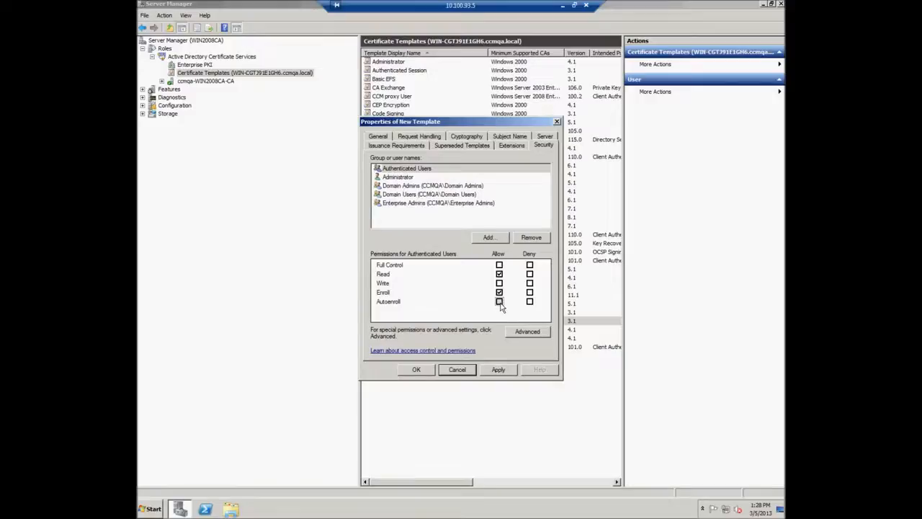
pyautogui.click(505, 371)
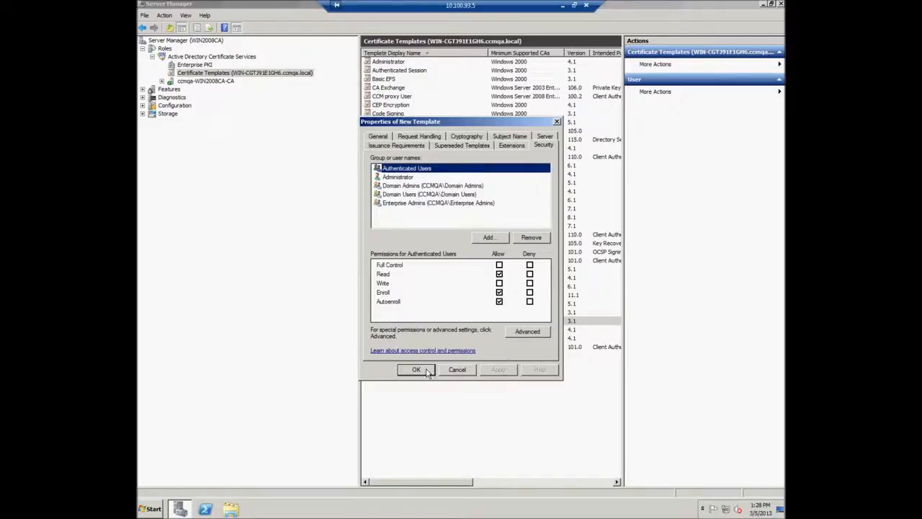
pyautogui.click(417, 369)
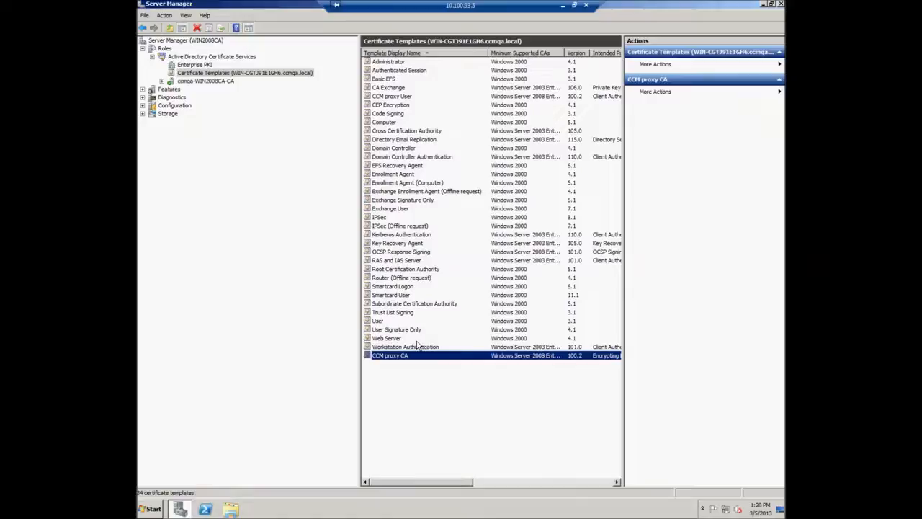
# Open the ccmqa-WIN2008CA-CA authority and its Certificate Templates folder.
pyautogui.click(184, 81)
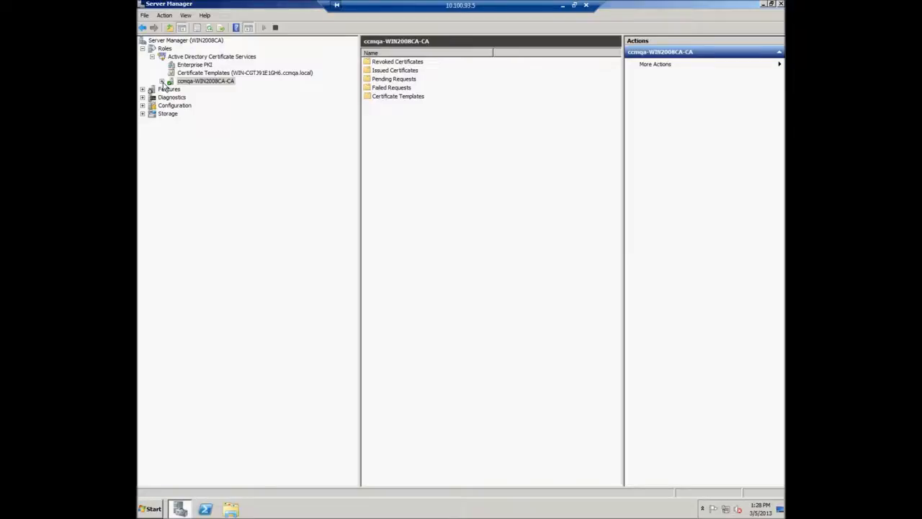
pyautogui.click(162, 81)
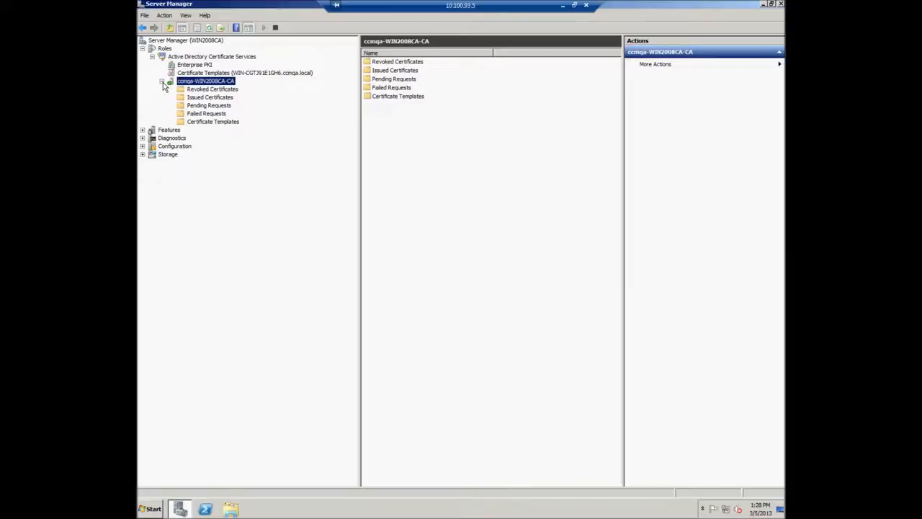
pyautogui.click(196, 122)
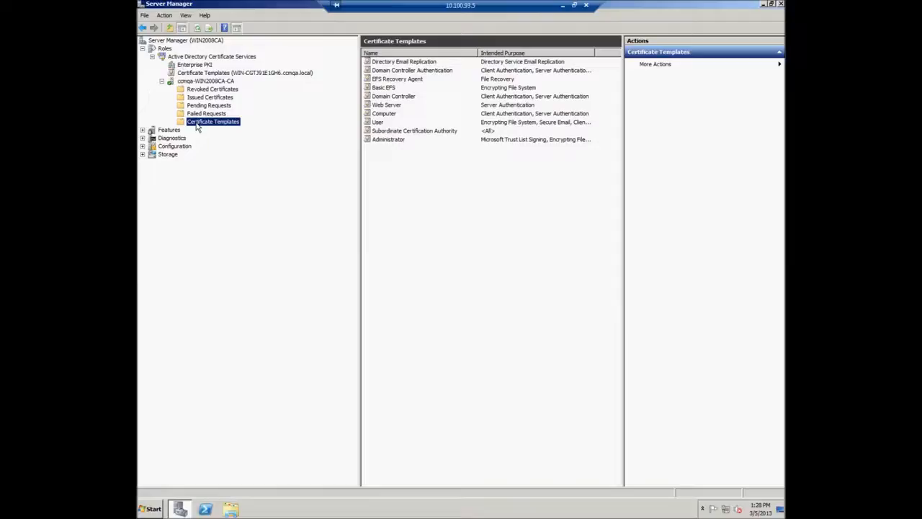
# Add CCM proxy CA as a new Certificate Template to Issue, then collapse the CA node.
pyautogui.rightClick(196, 124)
pyautogui.moveTo(223, 144)
pyautogui.click(268, 142)
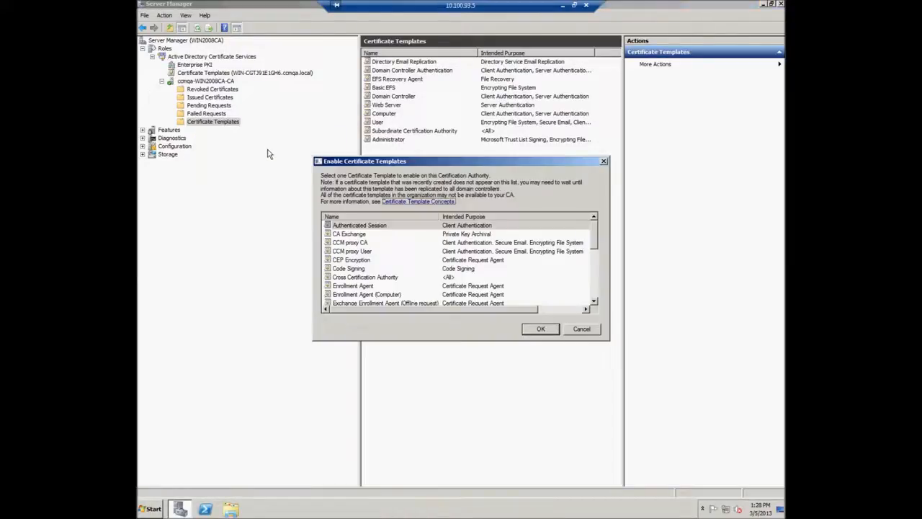
pyautogui.click(360, 245)
pyautogui.click(360, 245)
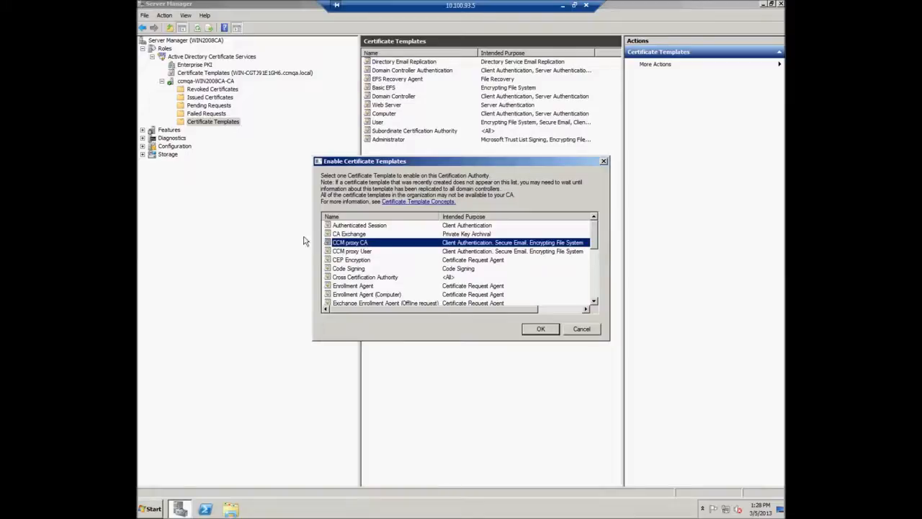
pyautogui.click(541, 330)
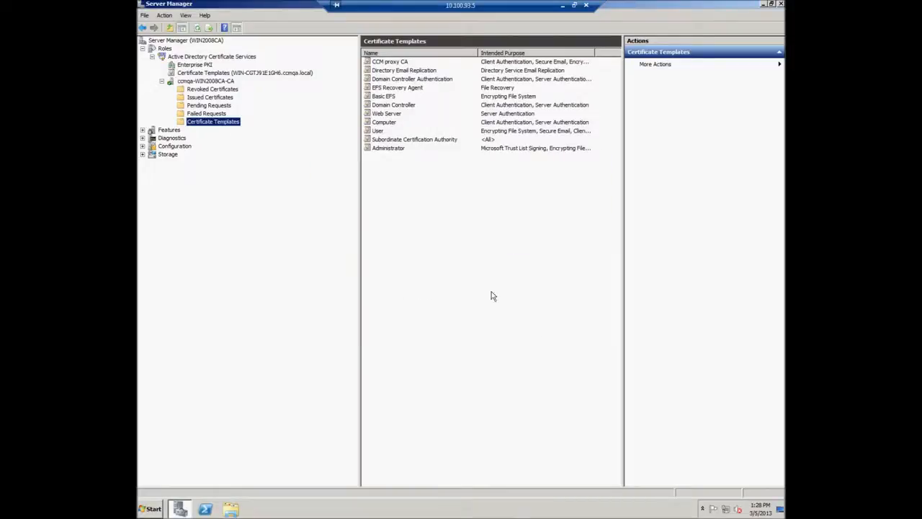
pyautogui.click(162, 81)
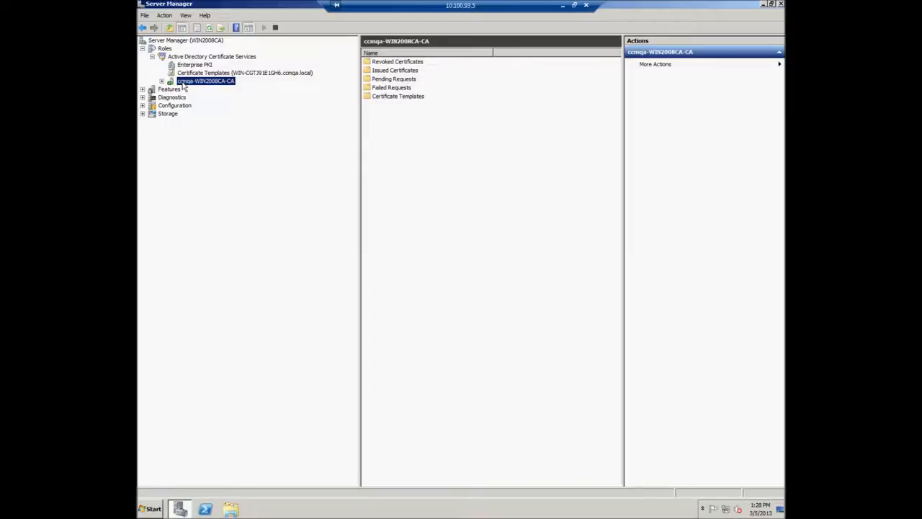
# Stop the AD CS service from the toolbar, then run ccmadagentsetup as administrator from Explorer.
pyautogui.click(276, 27)
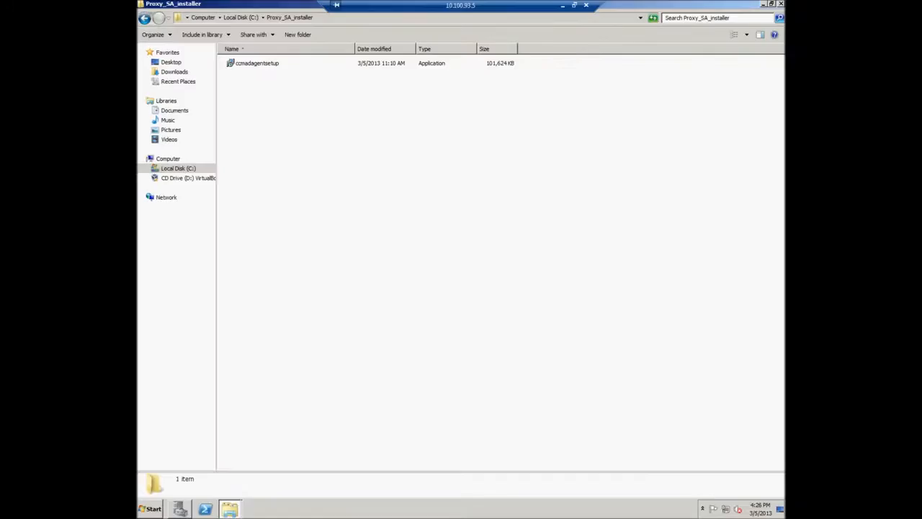
pyautogui.click(272, 65)
pyautogui.rightClick(272, 66)
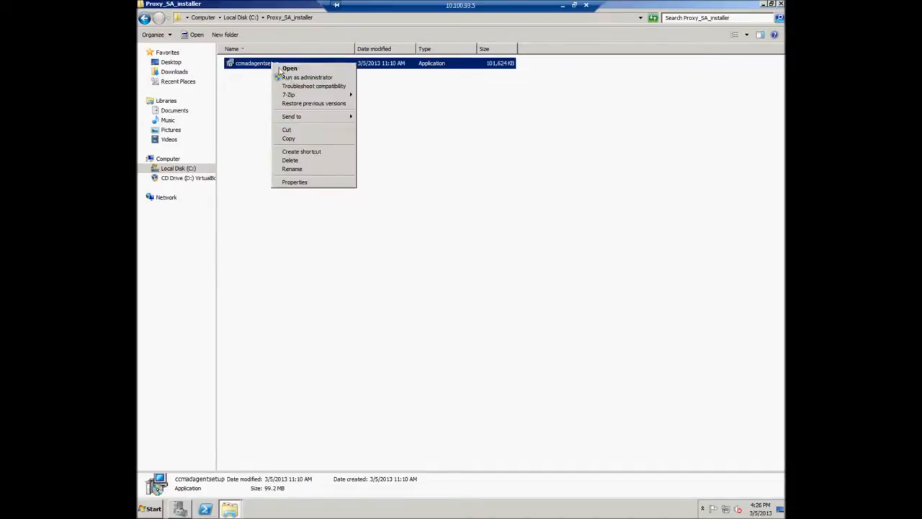
pyautogui.click(297, 77)
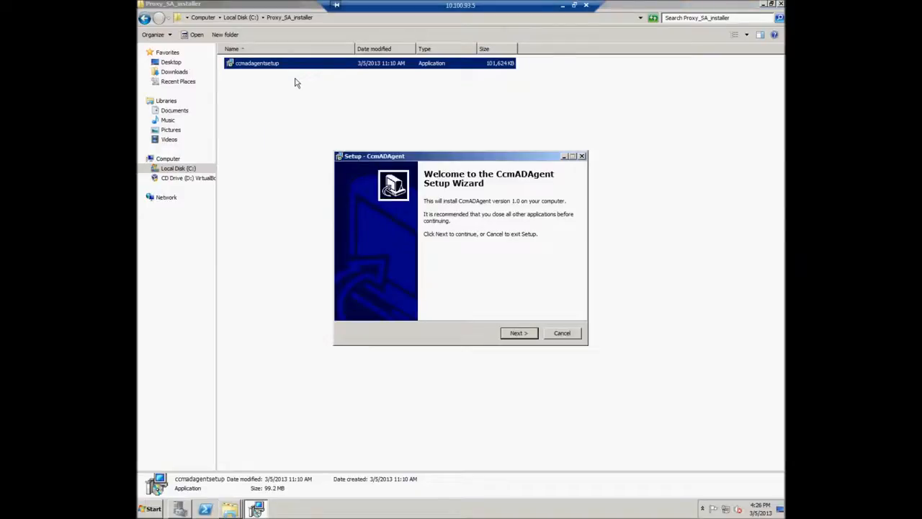
# Accept the licence agreement and keep C:\Program Files (x86)\COMODO\CcmADAgent as the install folder.
pyautogui.click(518, 336)
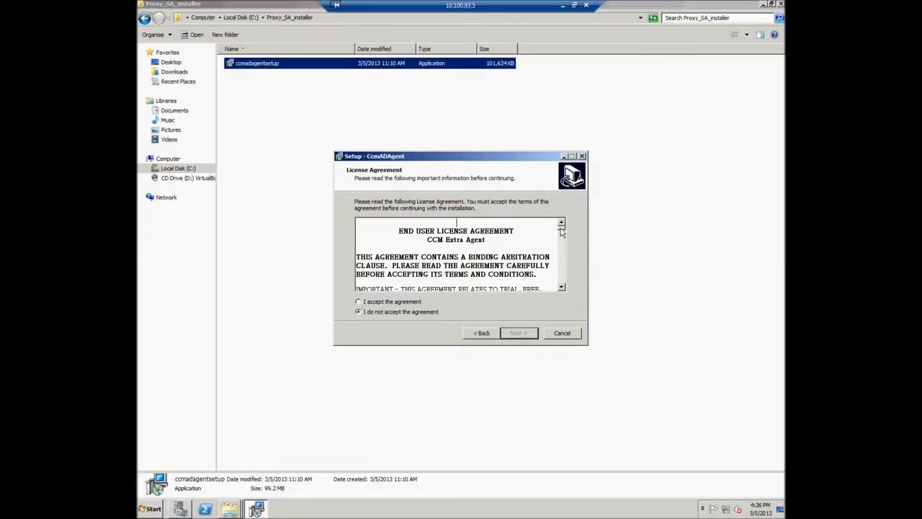
pyautogui.moveTo(562, 227); pyautogui.dragTo(565, 285)
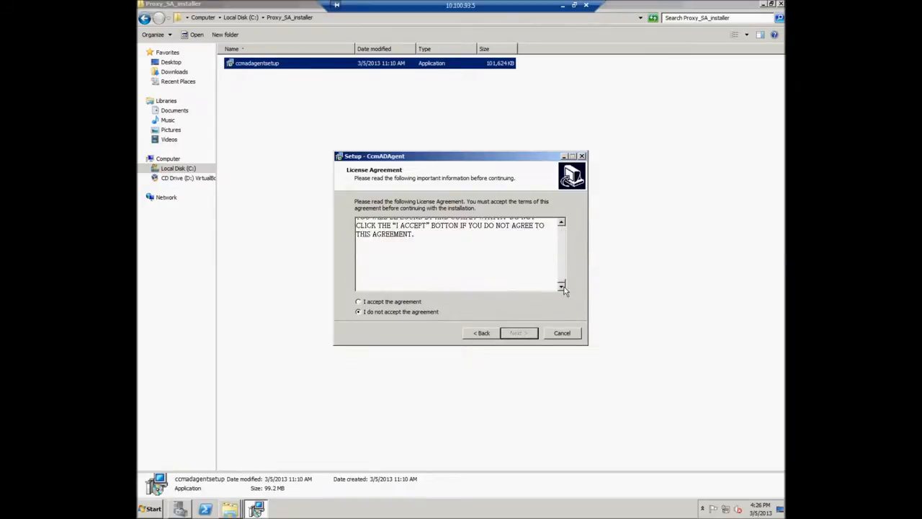
pyautogui.click(359, 302)
pyautogui.click(519, 334)
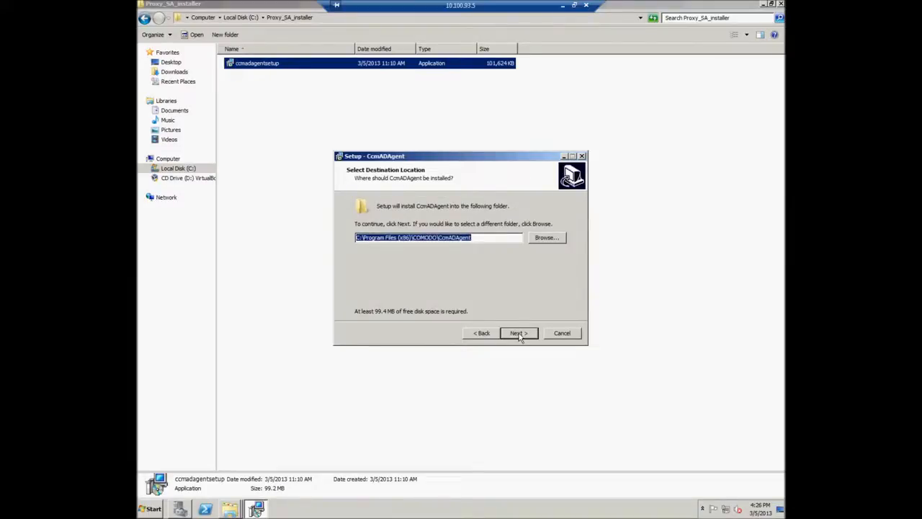
pyautogui.click(546, 238)
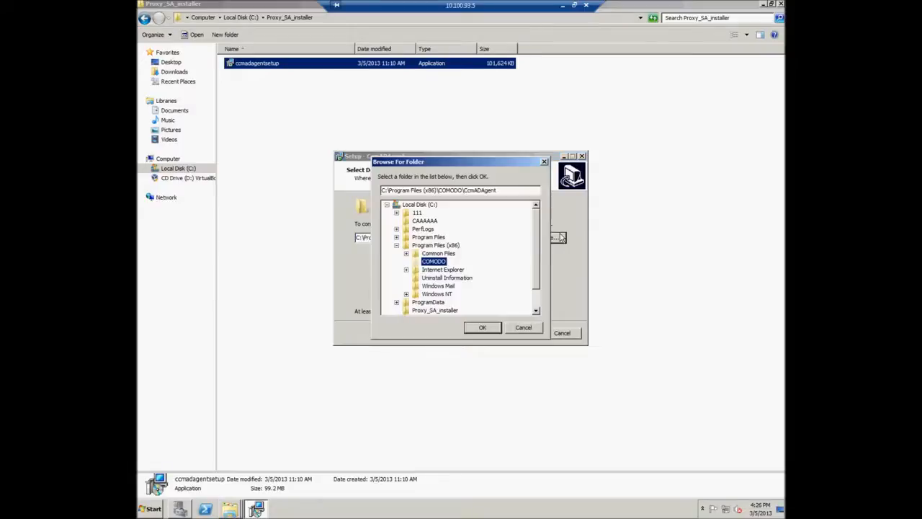
pyautogui.click(483, 328)
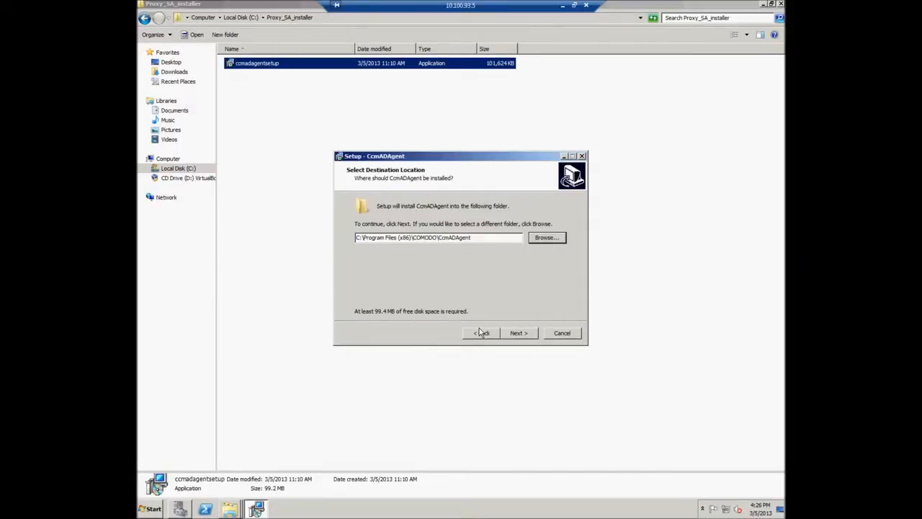
pyautogui.click(520, 334)
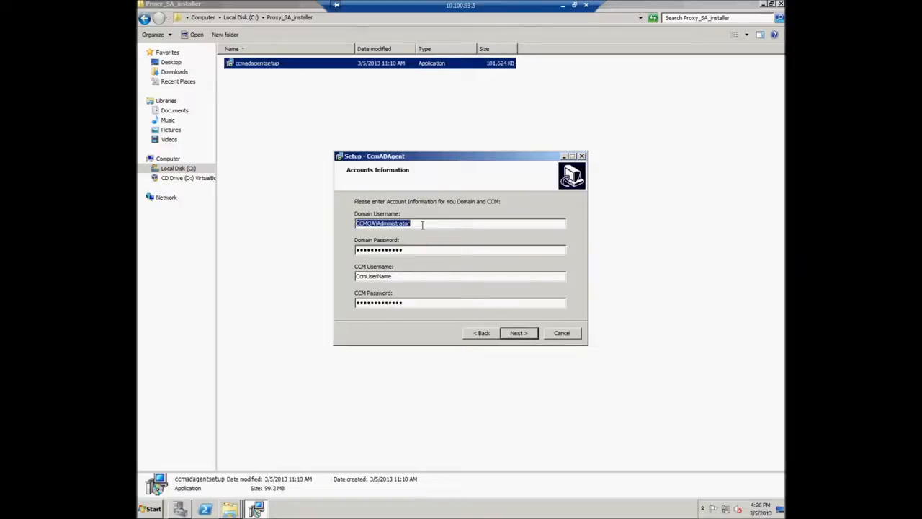
# Enter the domain password, CCM username and CCM password on the Accounts Information page.
pyautogui.moveTo(416, 250); pyautogui.dragTo(312, 250)
pyautogui.write('****')
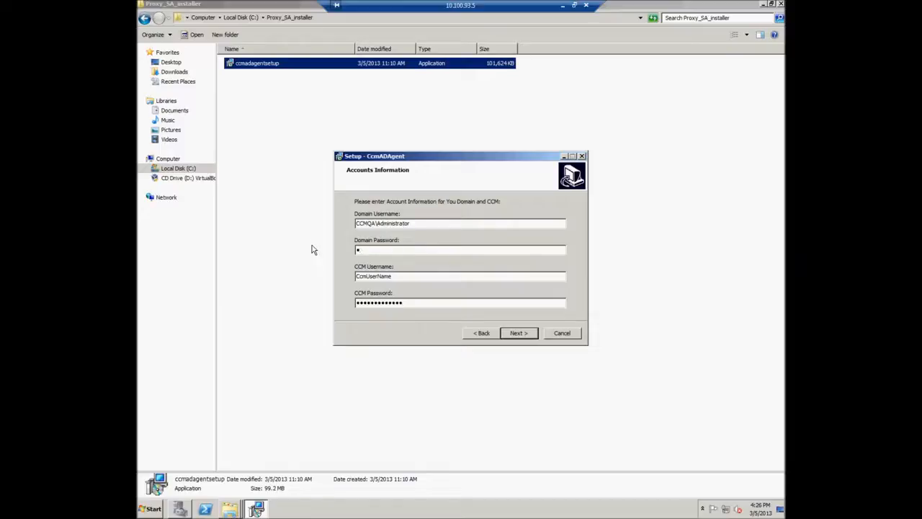
pyautogui.write('****')
pyautogui.moveTo(394, 275); pyautogui.dragTo(346, 276)
pyautogui.write('admin')
pyautogui.press('Tab')
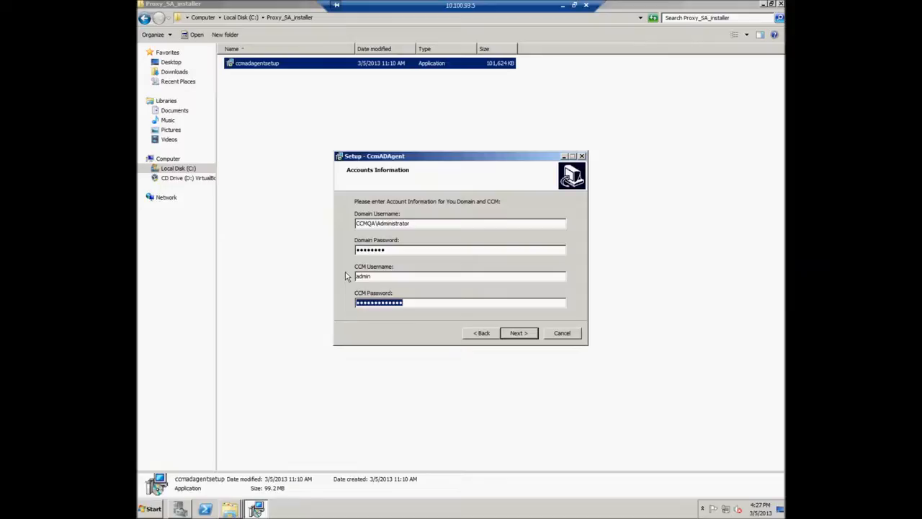
pyautogui.write('password1')
pyautogui.click(527, 335)
# Set the CCM server address to ccmqa.com and fill in the account URI.
pyautogui.click(373, 223)
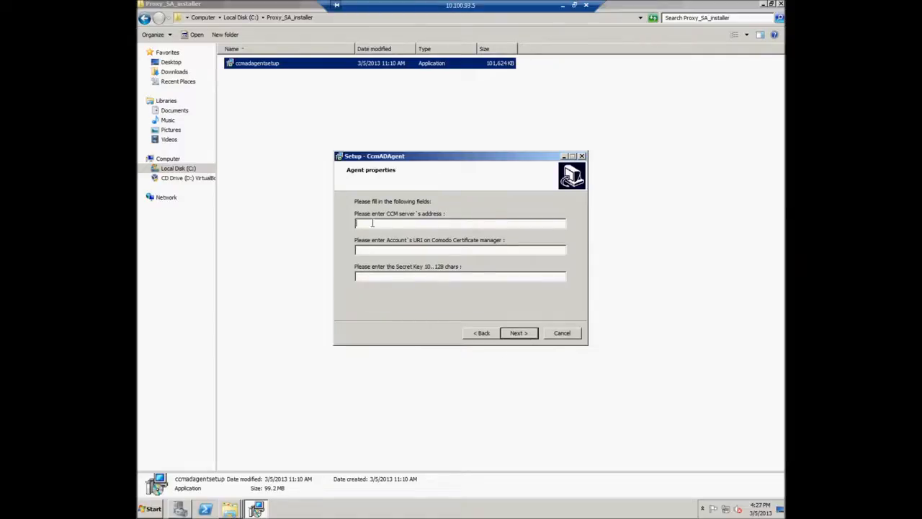
pyautogui.write('ccmqa.com')
pyautogui.click(377, 250)
pyautogui.write('smoke_')
pyautogui.write('110')
pyautogui.write('012345678')
pyautogui.write('90')
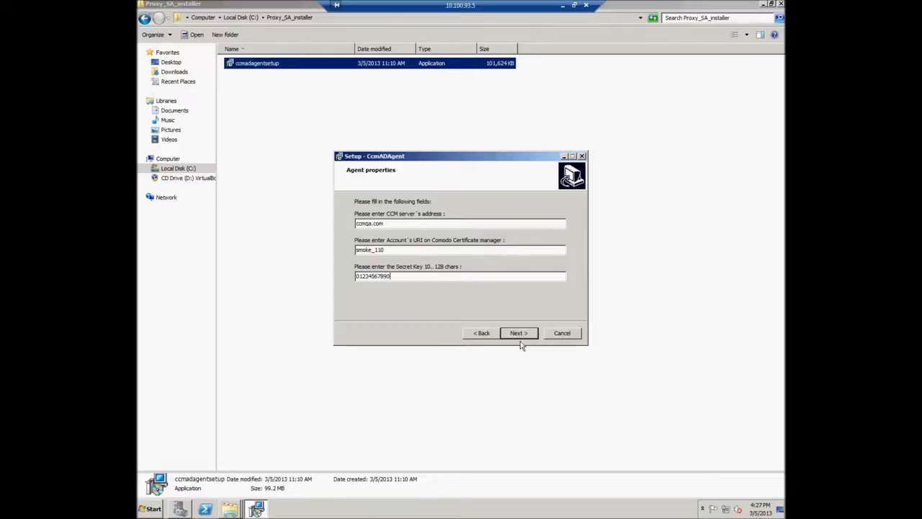
pyautogui.click(518, 333)
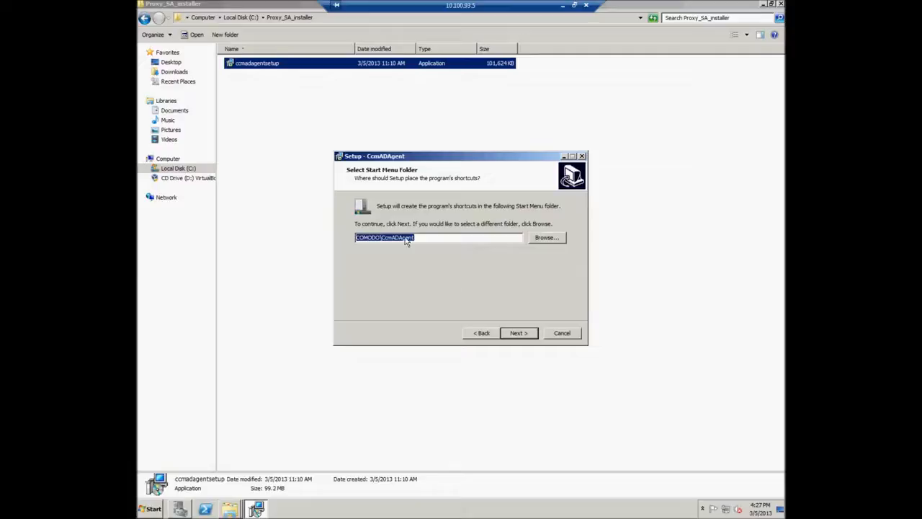
# Install CcmADAgent in the default COMODO\CcmADAgent Start Menu folder with a desktop icon, then return to Server Manager.
pyautogui.click(517, 334)
pyautogui.click(359, 234)
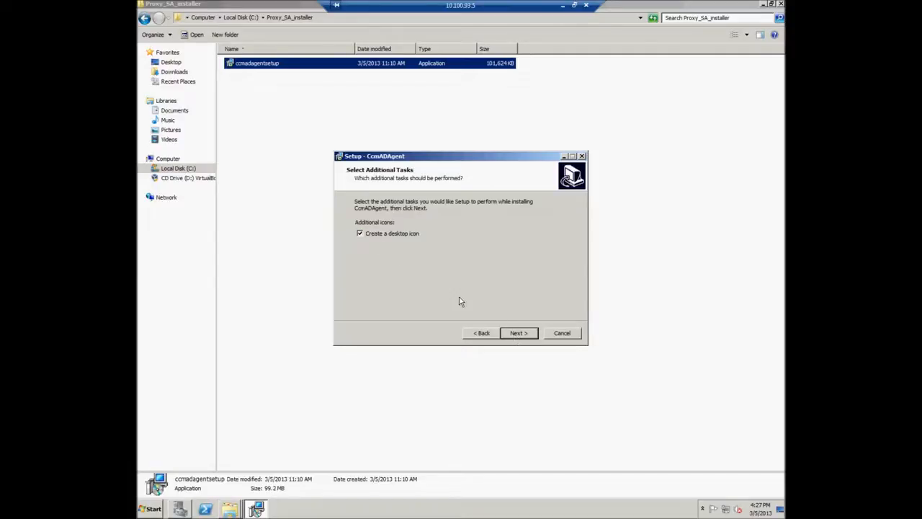
pyautogui.click(519, 333)
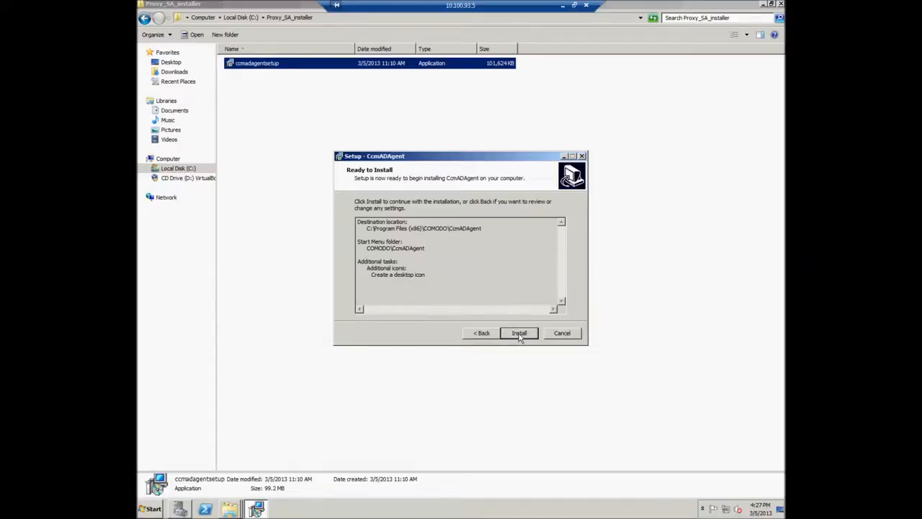
pyautogui.click(518, 333)
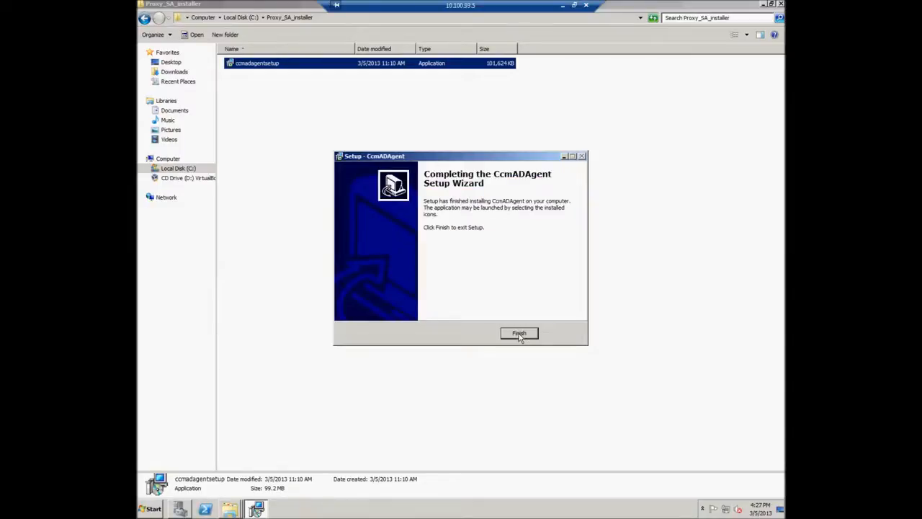
pyautogui.click(519, 335)
pyautogui.click(180, 510)
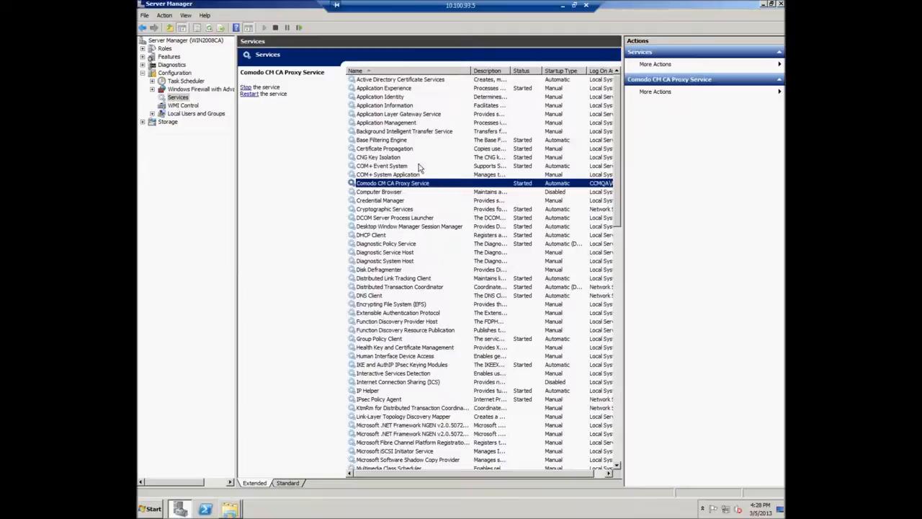
# Select the Comodo CM CA Proxy Service in Services and review its actions without running any.
pyautogui.click(152, 89)
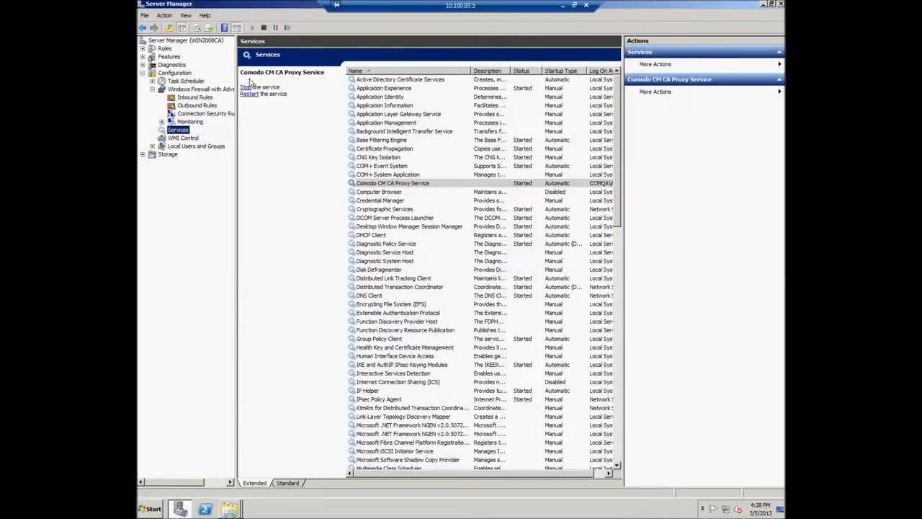
pyautogui.click(186, 15)
pyautogui.press('Escape')
pyautogui.click(395, 185)
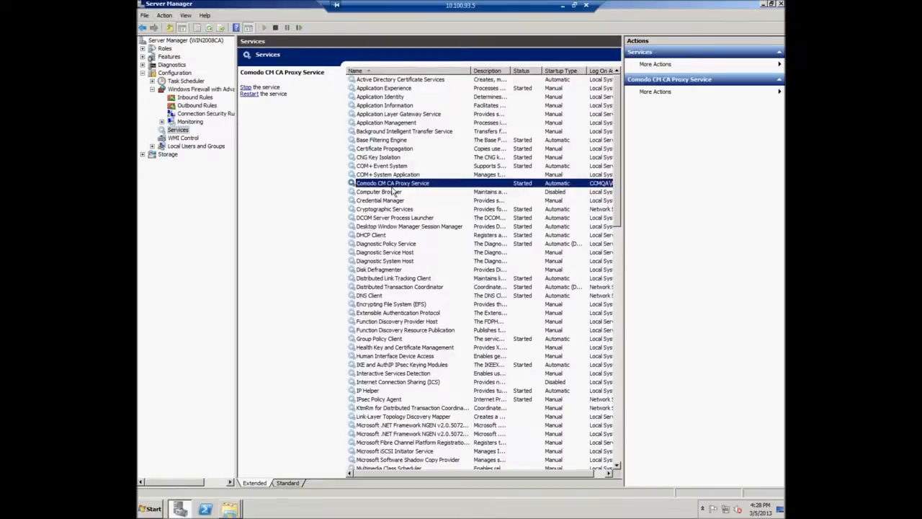
pyautogui.rightClick(520, 184)
pyautogui.click(411, 186)
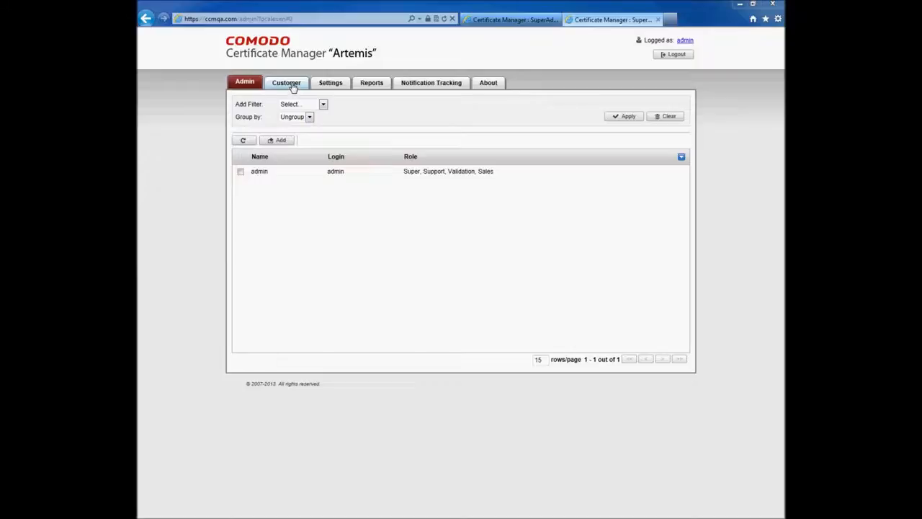
# Open customer smoke_110's settings for editing from the customer list.
pyautogui.click(293, 85)
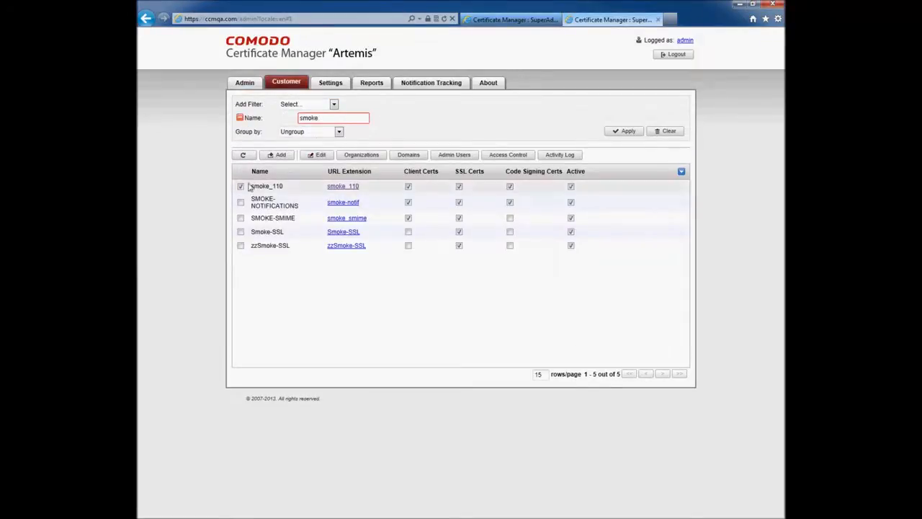
pyautogui.click(320, 154)
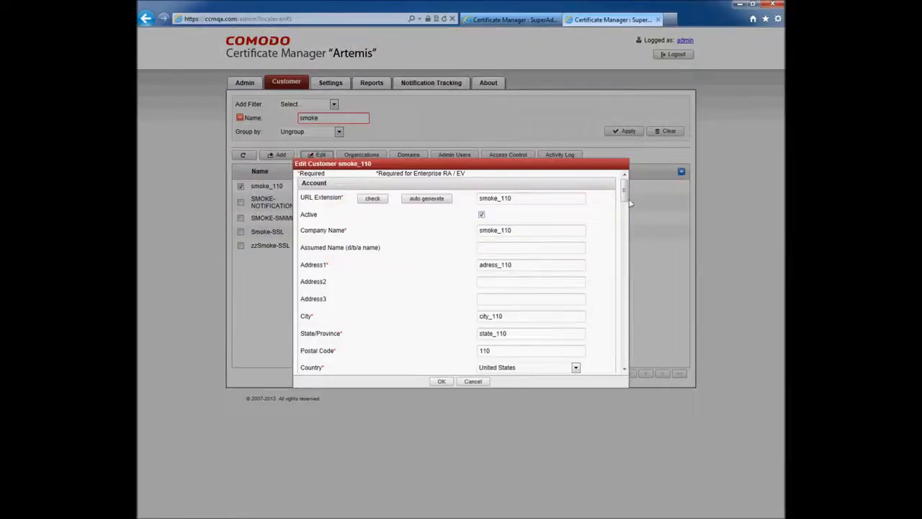
pyautogui.moveTo(624, 192); pyautogui.dragTo(624, 353)
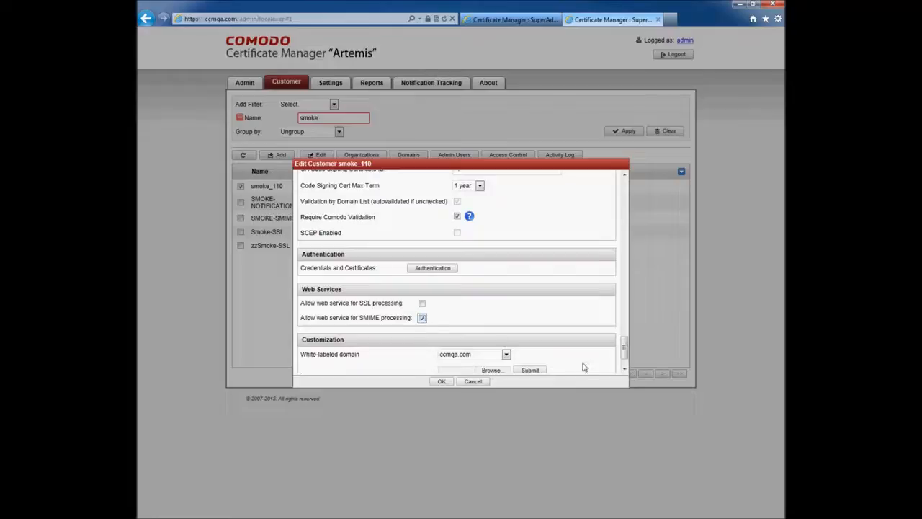
pyautogui.moveTo(624, 353); pyautogui.dragTo(623, 263)
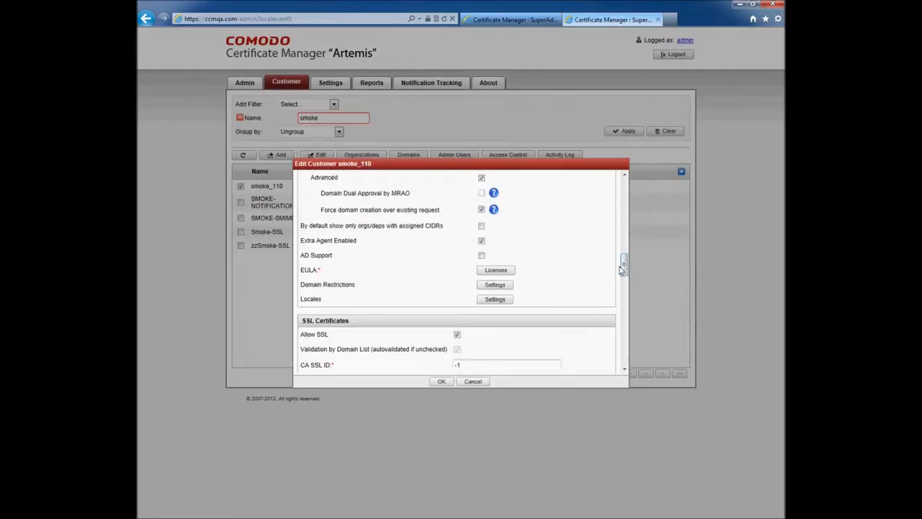
# Enable AD Support with a secret key, save, and open the smoke_110 client admin login.
pyautogui.click(481, 255)
pyautogui.click(483, 271)
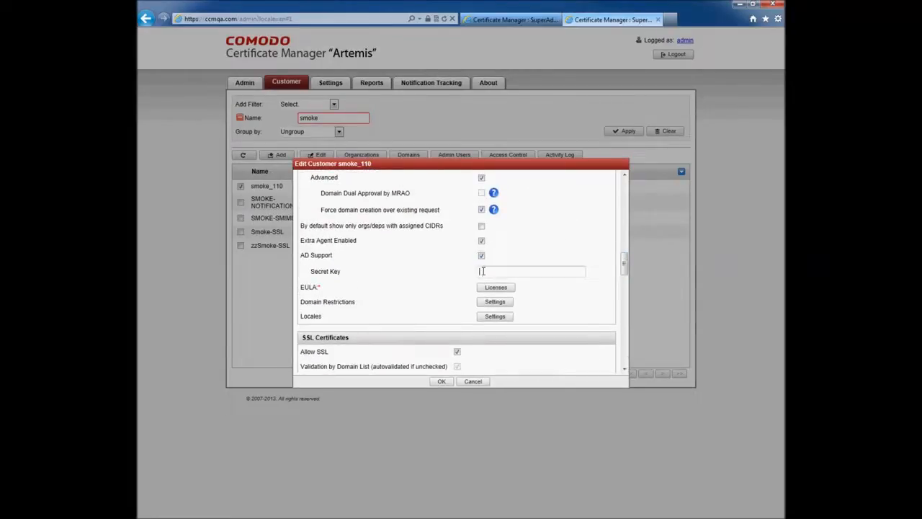
pyautogui.write('1234567890')
pyautogui.click(441, 381)
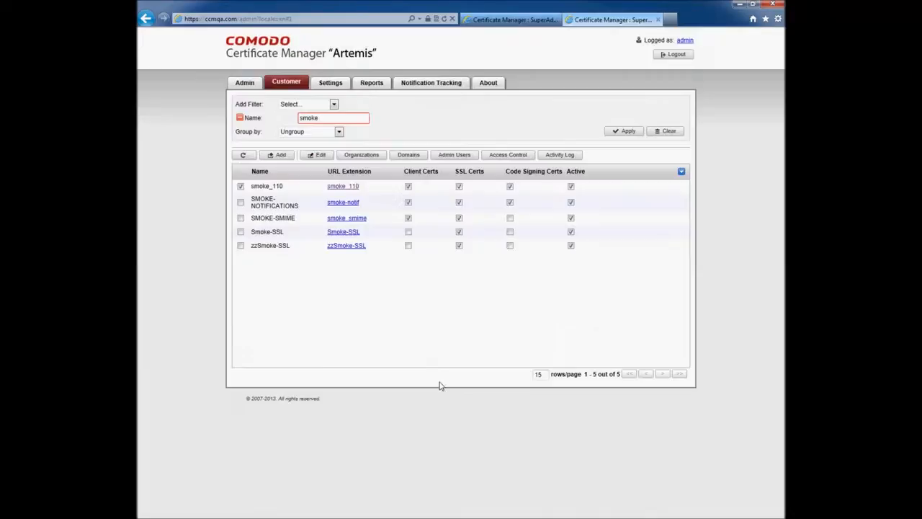
pyautogui.click(336, 187)
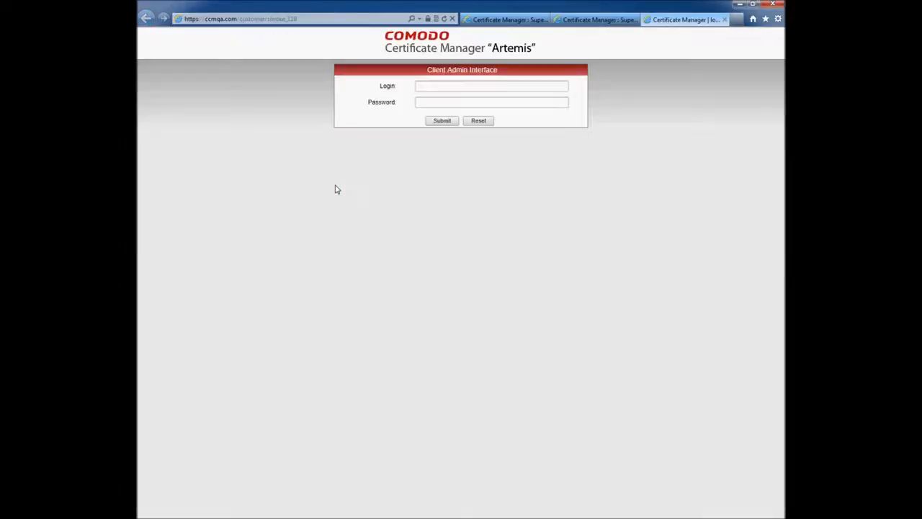
# Sign in to the smoke_110 client admin interface as admin with the account password.
pyautogui.click(430, 84)
pyautogui.write('admin')
pyautogui.press('Tab')
pyautogui.write('**********')
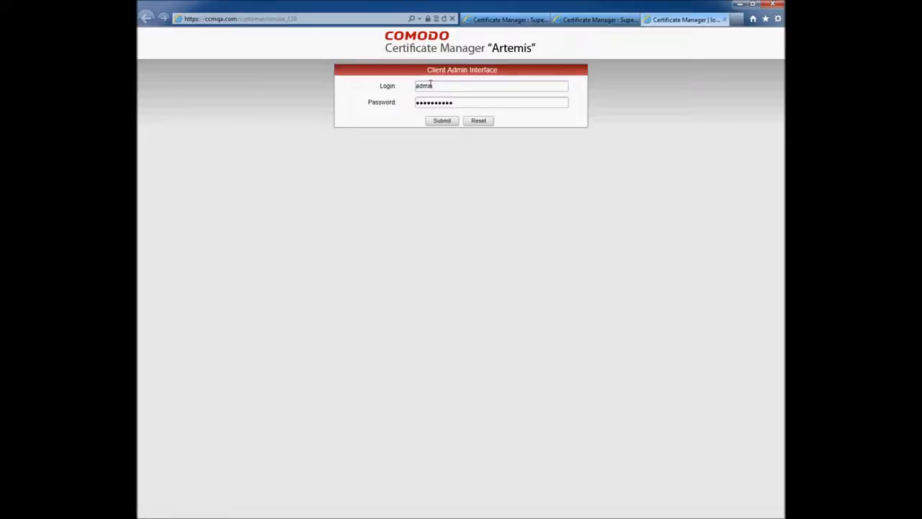
pyautogui.click(439, 122)
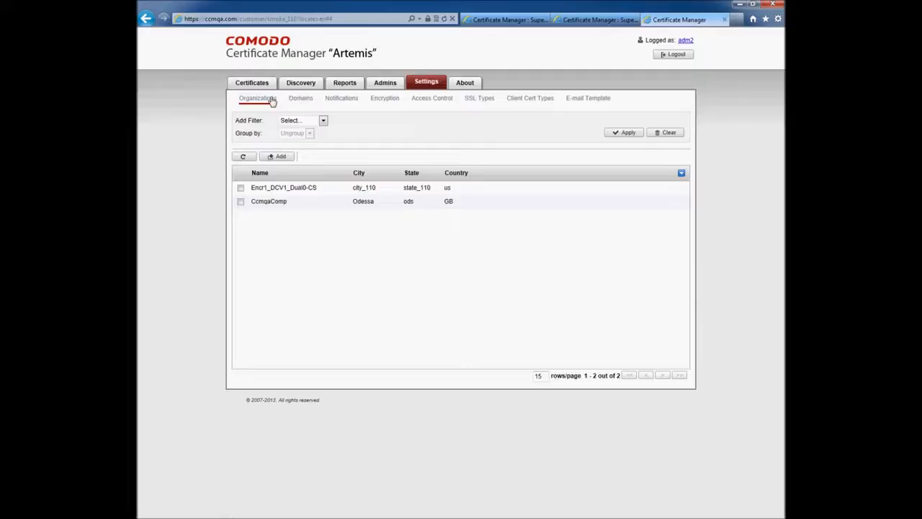
# Add organization ADorganization with a street address, city Odessa, state ods, postal code 65000, country Ukraine.
pyautogui.click(274, 158)
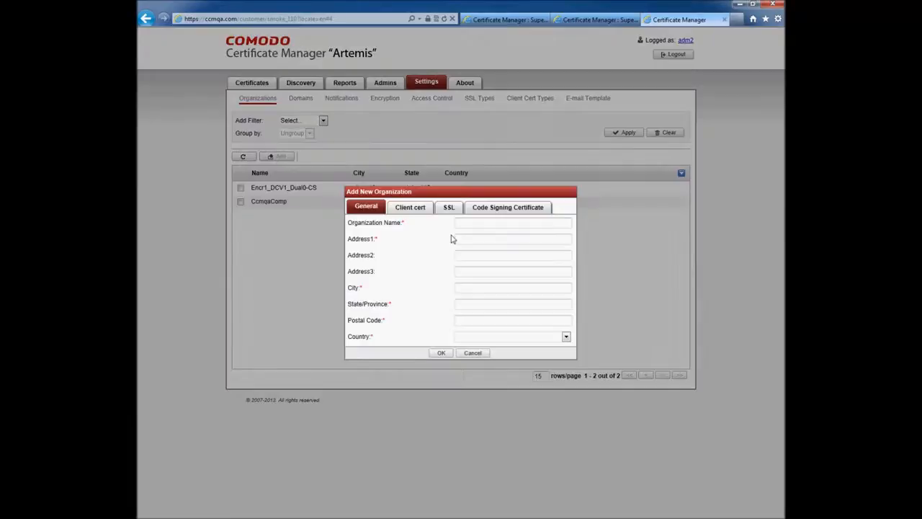
pyautogui.write('ADo')
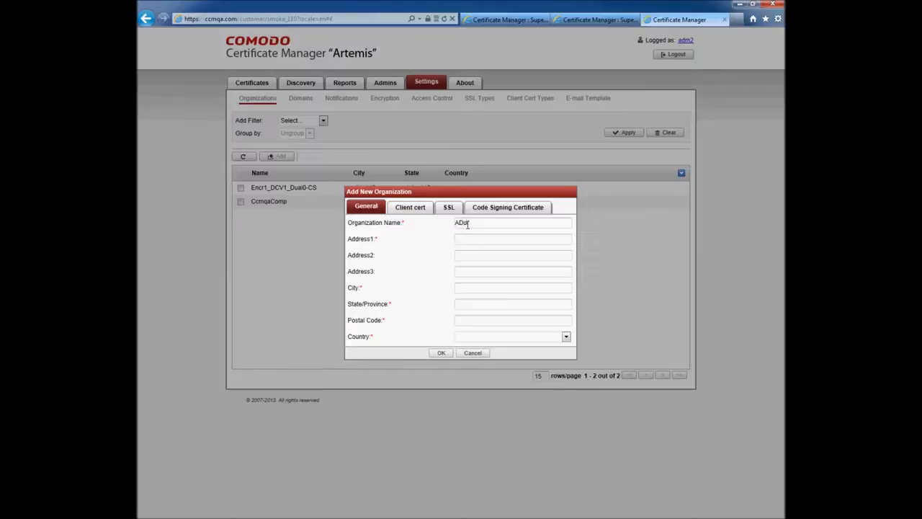
pyautogui.write('rganization')
pyautogui.click(474, 239)
pyautogui.write('st Luis')
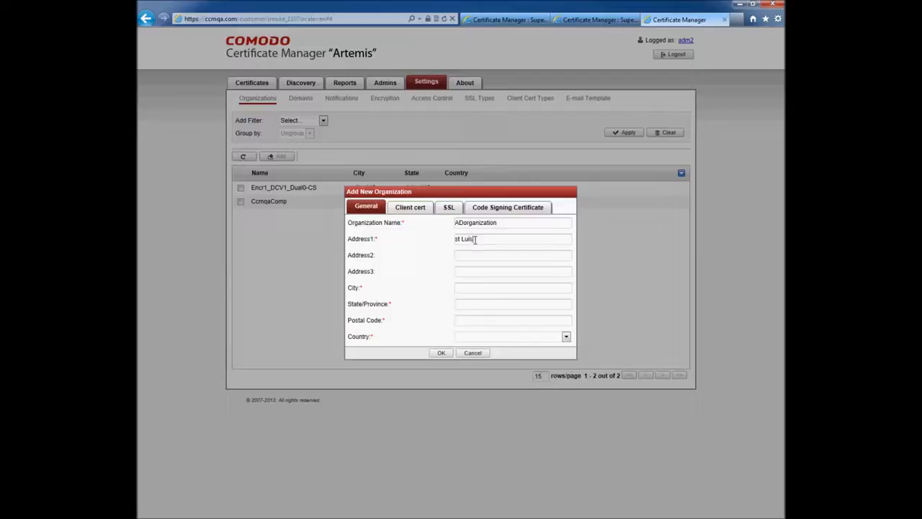
pyautogui.click(464, 288)
pyautogui.write('Odsssa')
pyautogui.click(470, 303)
pyautogui.write('ods')
pyautogui.click(466, 321)
pyautogui.write('65000')
pyautogui.click(540, 336)
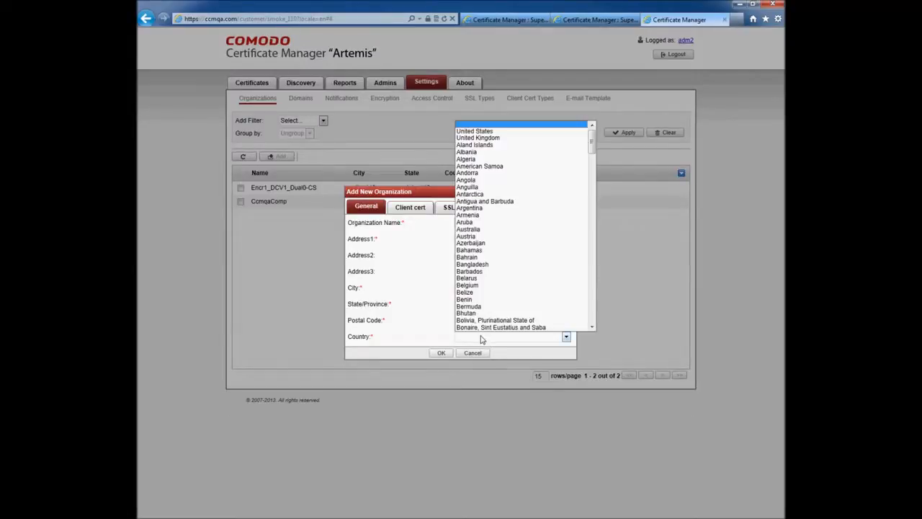
pyautogui.scroll(-15, 540, 288)
pyautogui.click(540, 326)
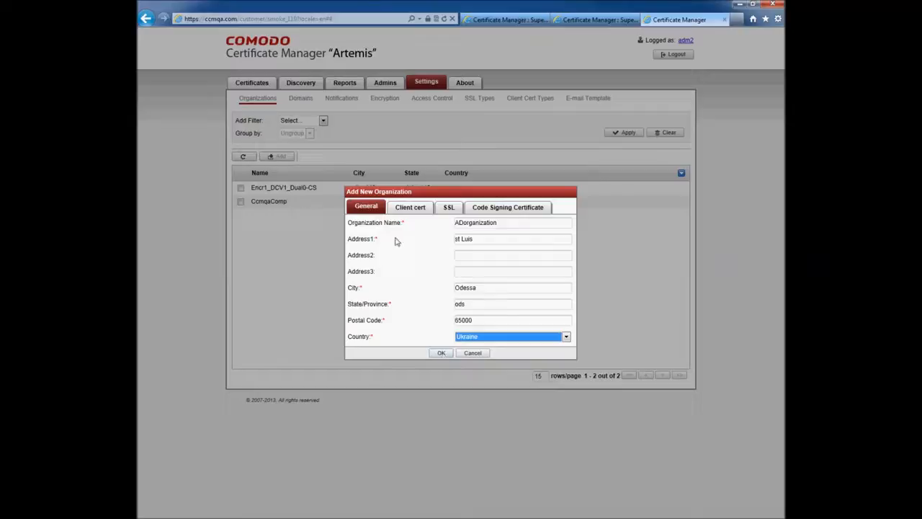
# Untick the client certificate Allow Key Recovery boxes, save and confirm the organization, then select ADorganization.
pyautogui.click(406, 211)
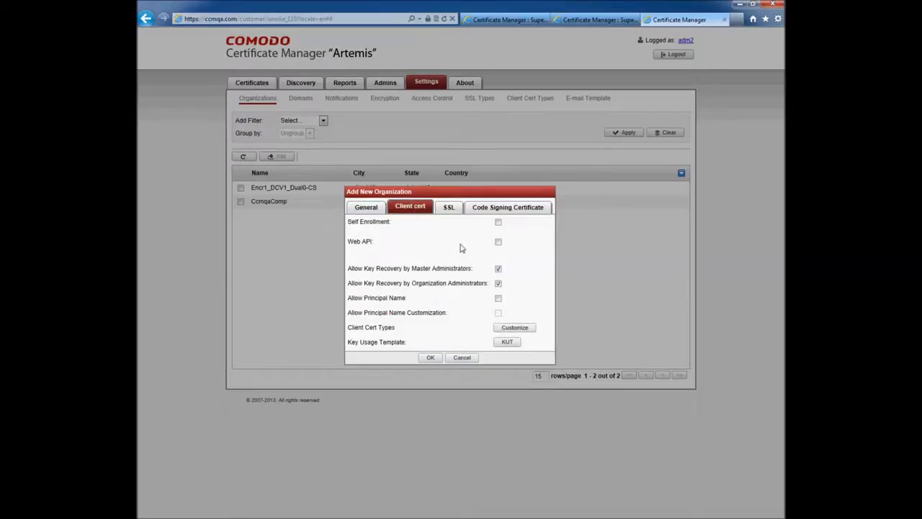
pyautogui.click(498, 268)
pyautogui.click(498, 282)
pyautogui.click(498, 284)
pyautogui.click(430, 358)
pyautogui.click(508, 305)
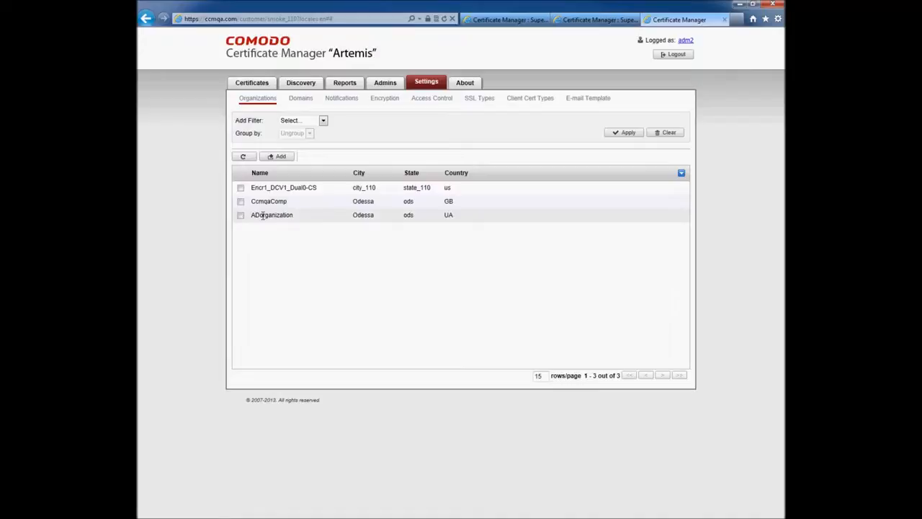
pyautogui.click(241, 214)
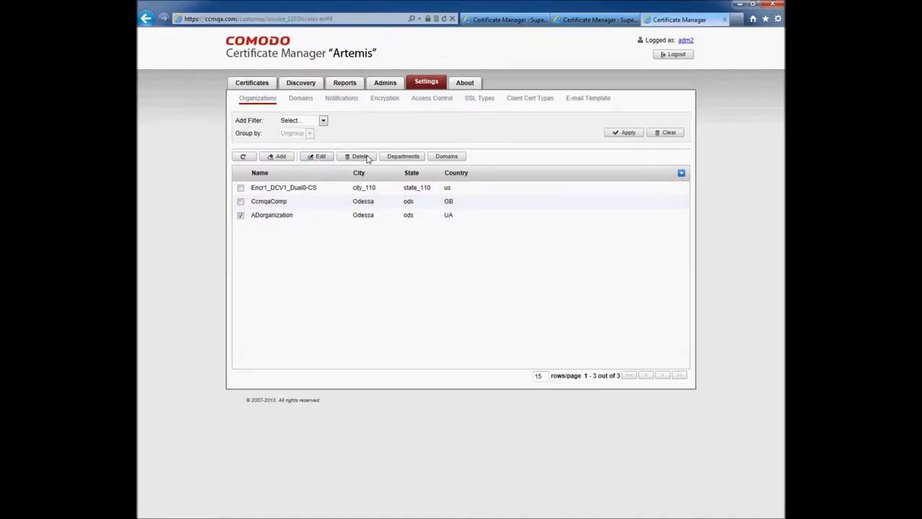
# Start a new department under ADorganization named Depart115 with its address.
pyautogui.click(404, 157)
pyautogui.click(280, 181)
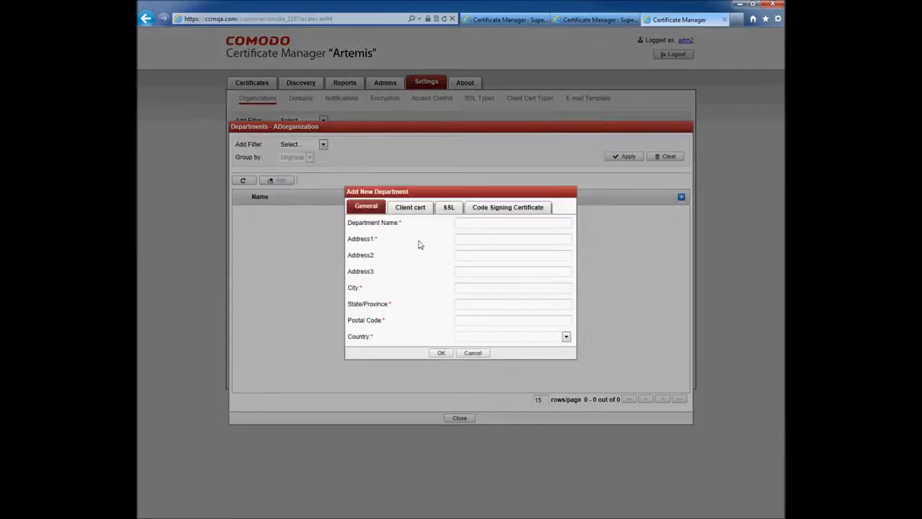
pyautogui.click(476, 225)
pyautogui.write('Depart')
pyautogui.write('115')
pyautogui.write('st')
pyautogui.write(' 511')
# Set the department's city Odessa, state ods2, postal code 65000 and country Ukraine.
pyautogui.click(468, 287)
pyautogui.write('Odessa')
pyautogui.click(464, 308)
pyautogui.write('ods2')
pyautogui.click(466, 319)
pyautogui.write('65000')
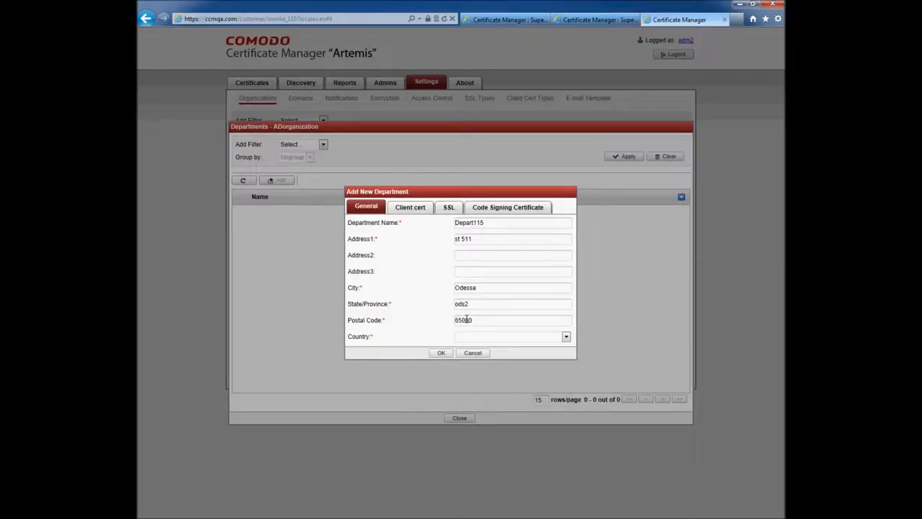
pyautogui.click(558, 339)
pyautogui.write('uk')
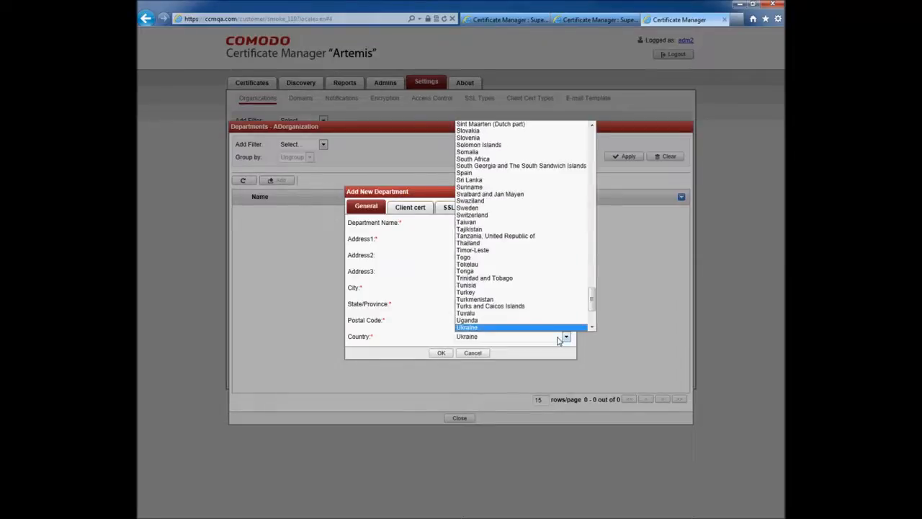
pyautogui.click(561, 328)
# Save department Depart115, reviewing its client certificate settings, and confirm its creation.
pyautogui.click(441, 353)
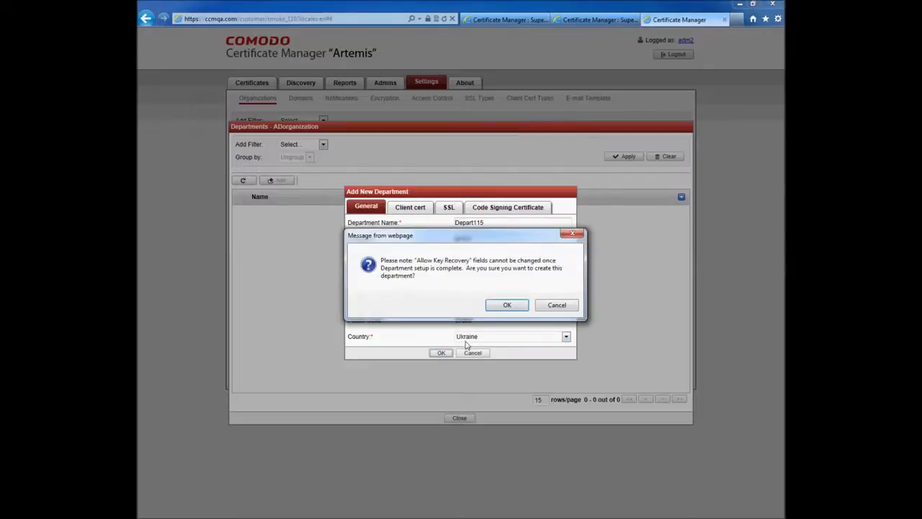
pyautogui.click(557, 306)
pyautogui.click(408, 207)
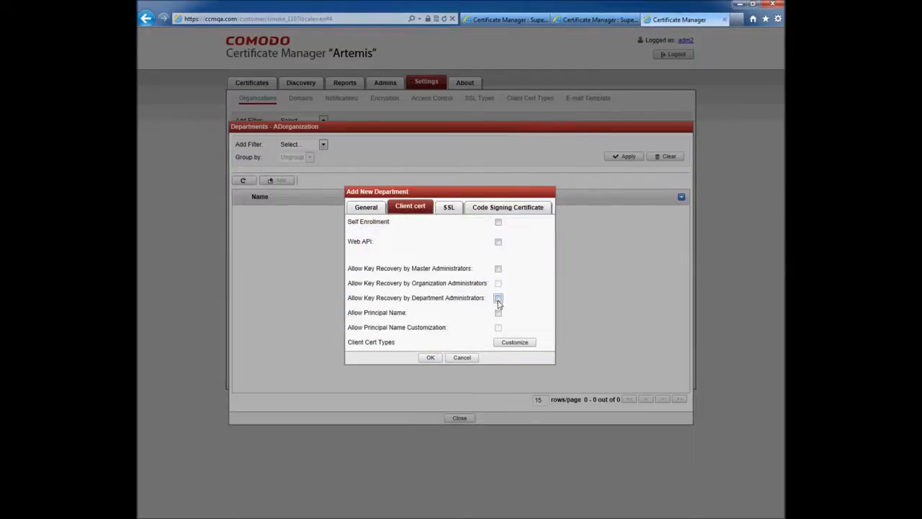
pyautogui.click(431, 357)
pyautogui.press('Return')
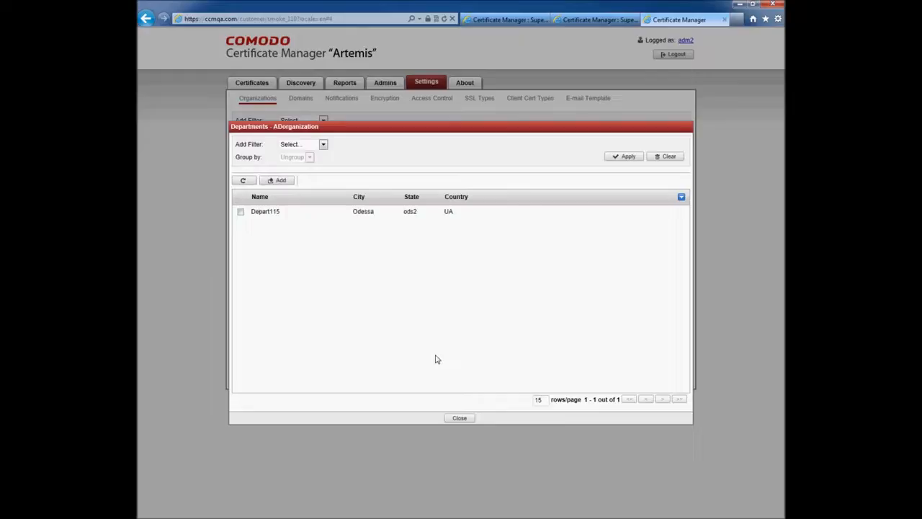
# Delegate the ccmqa.com domain to ADorganization and its Depart115 department from Domain Delegations.
pyautogui.click(460, 418)
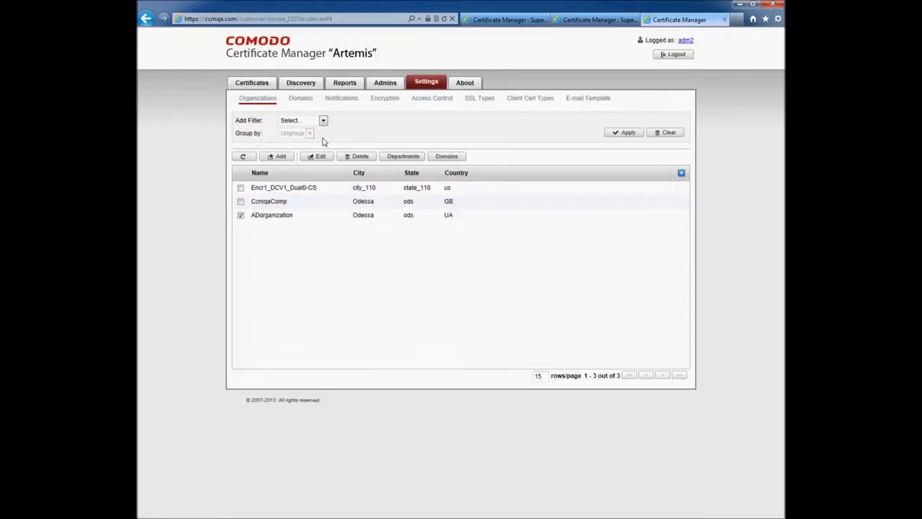
pyautogui.click(301, 100)
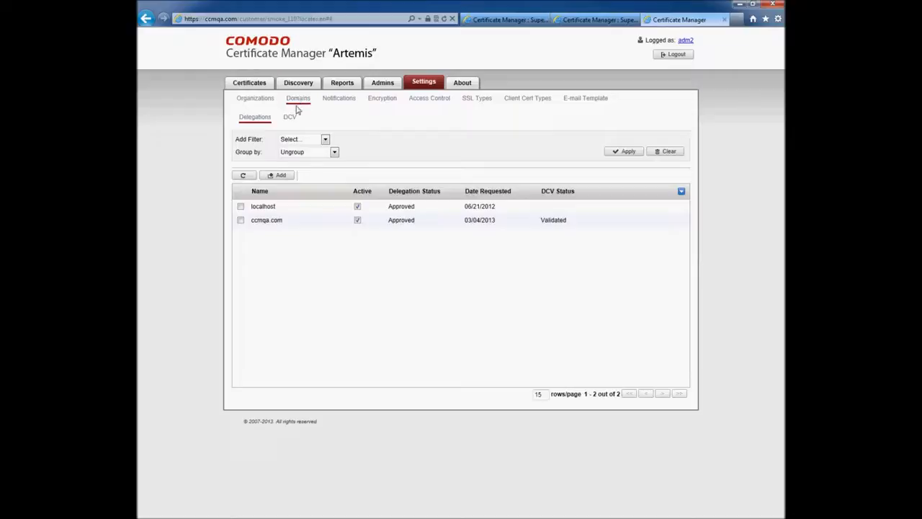
pyautogui.click(240, 220)
pyautogui.click(357, 176)
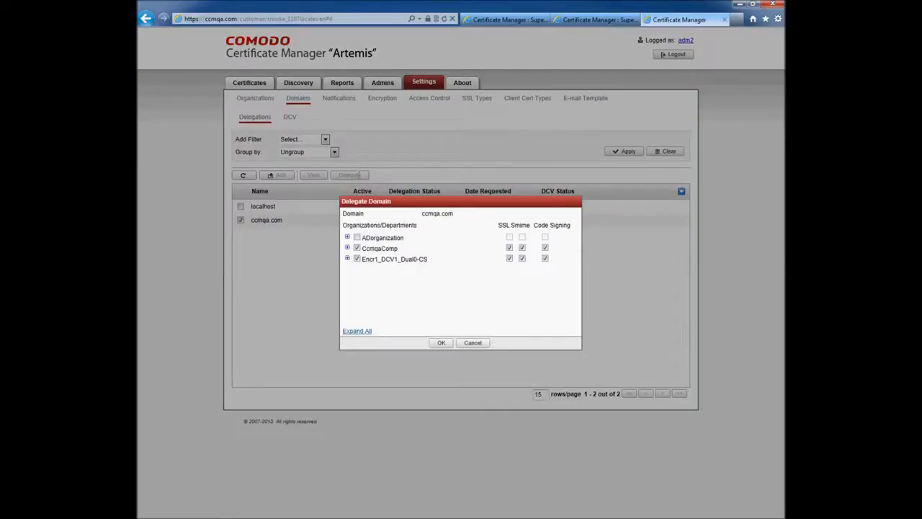
pyautogui.click(347, 237)
pyautogui.click(368, 249)
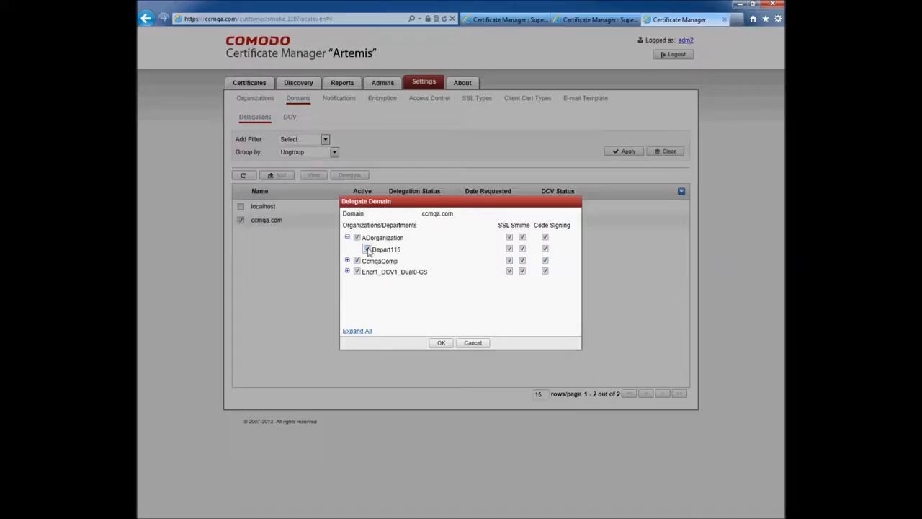
pyautogui.click(441, 344)
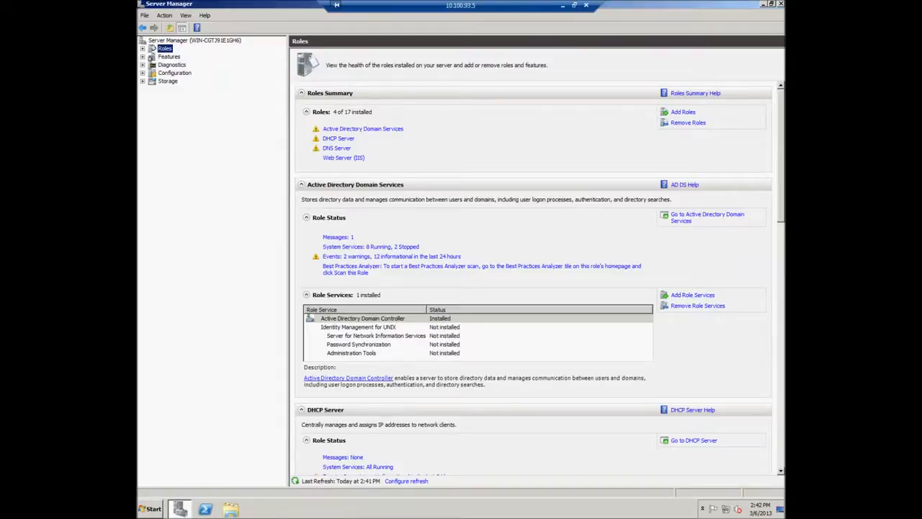
# Browse Active Directory Users and Computers to the ods container users in ccmqa.local.
pyautogui.click(143, 48)
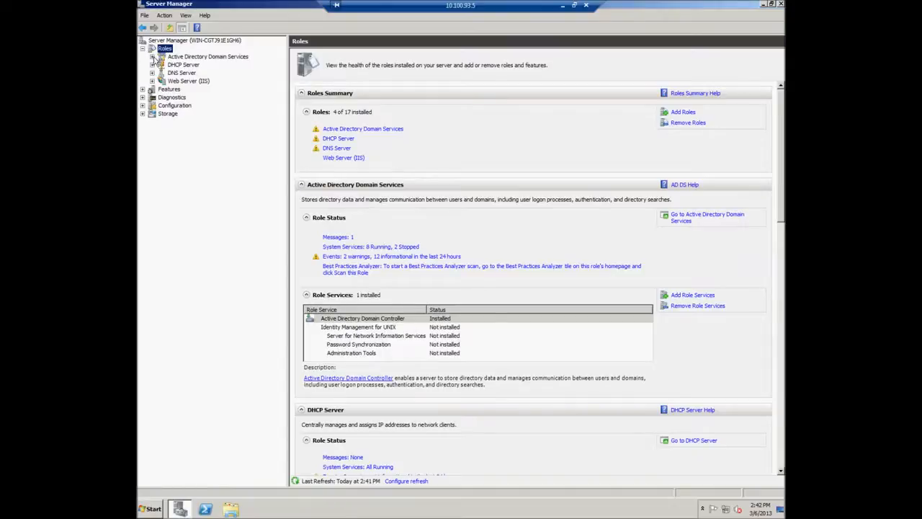
pyautogui.click(152, 57)
pyautogui.click(189, 64)
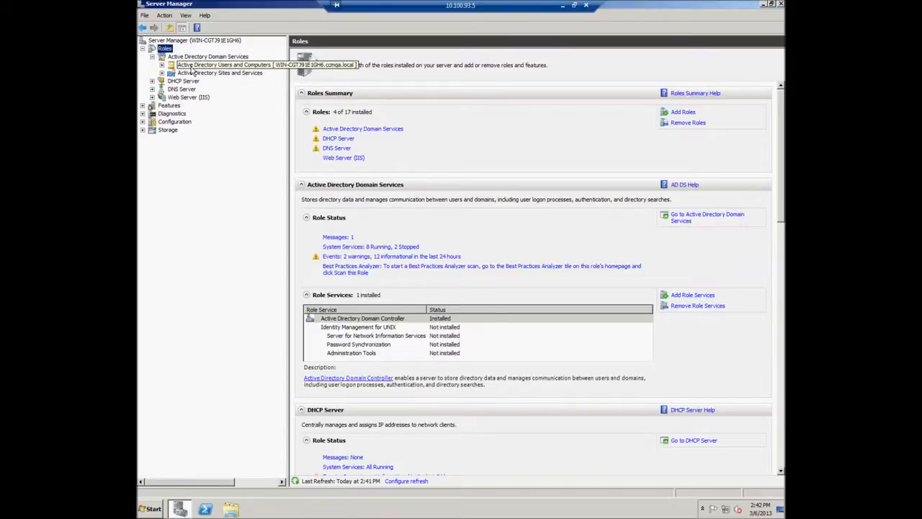
pyautogui.click(162, 66)
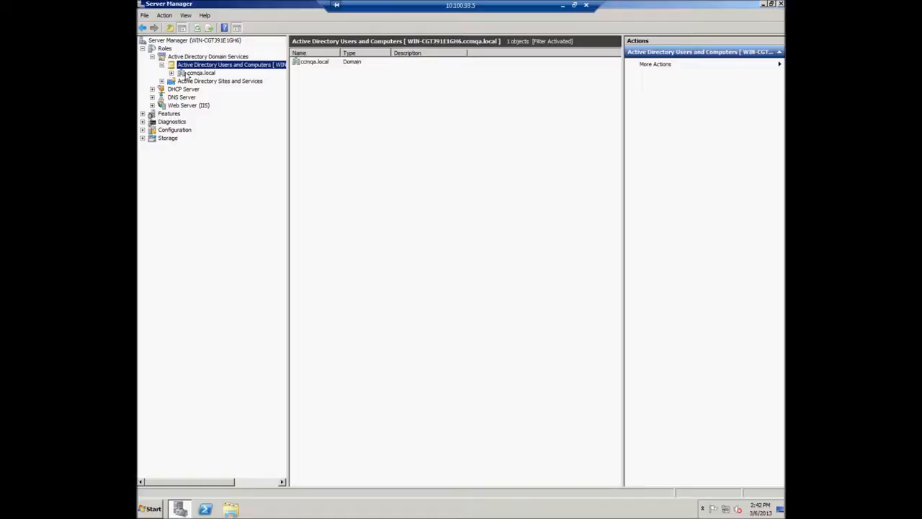
pyautogui.click(186, 73)
pyautogui.click(171, 73)
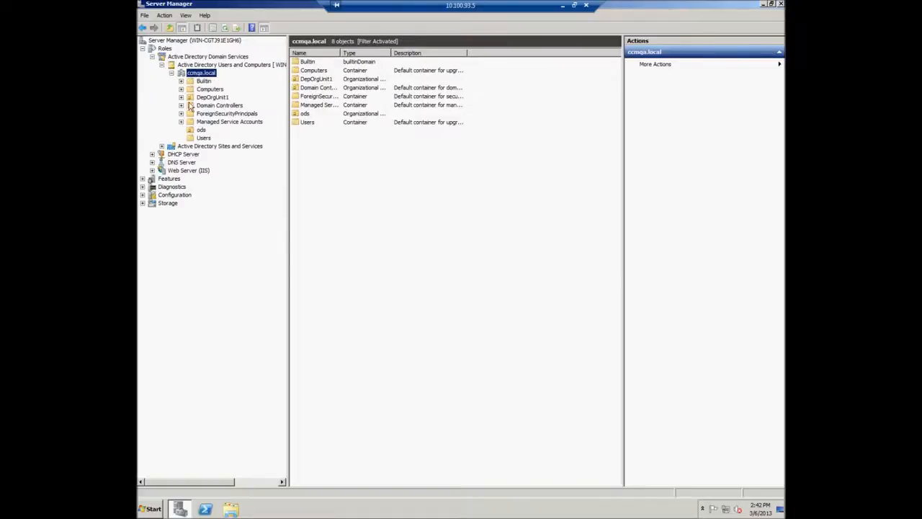
pyautogui.click(201, 131)
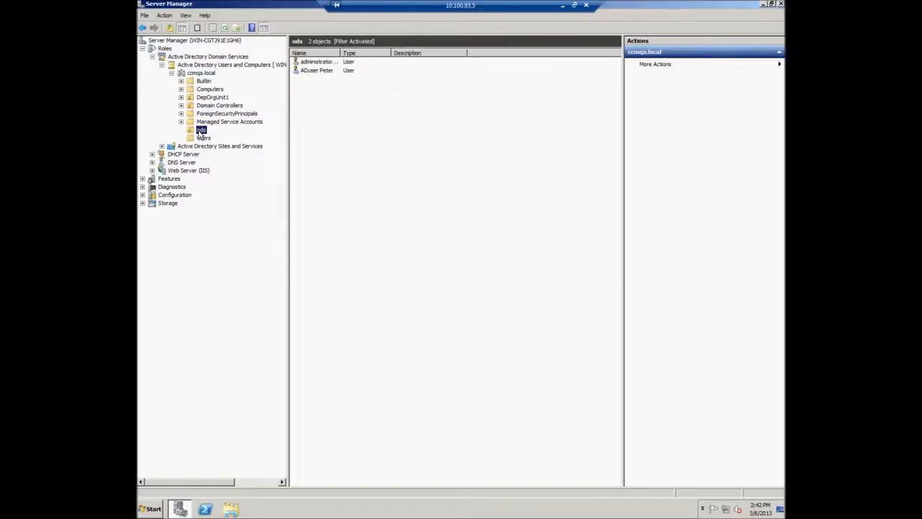
# Open the AD test user's properties and check the e-mail address on General.
pyautogui.click(320, 73)
pyautogui.rightClick(319, 74)
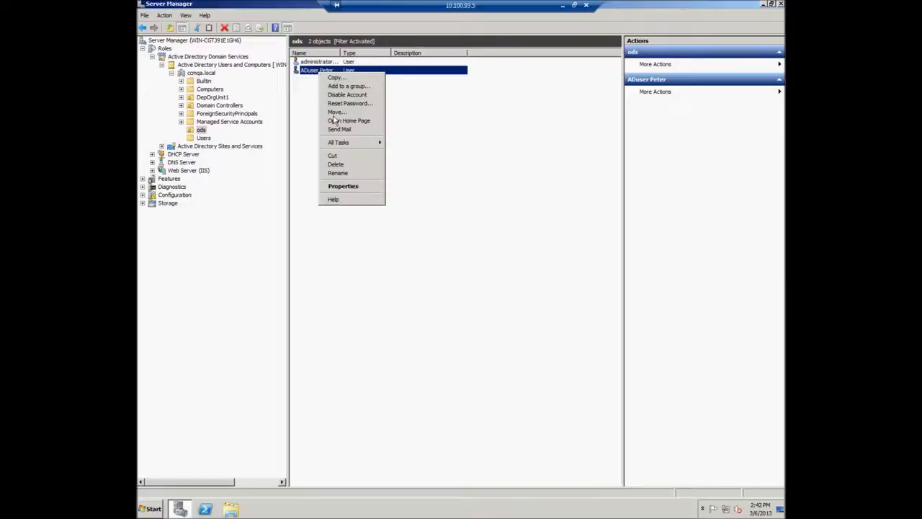
pyautogui.click(344, 186)
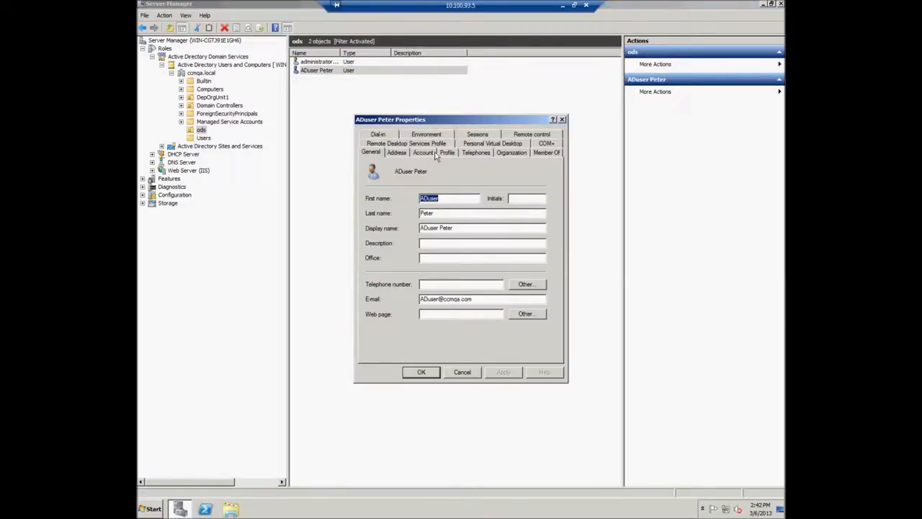
pyautogui.click(456, 298)
pyautogui.doubleClick(417, 298)
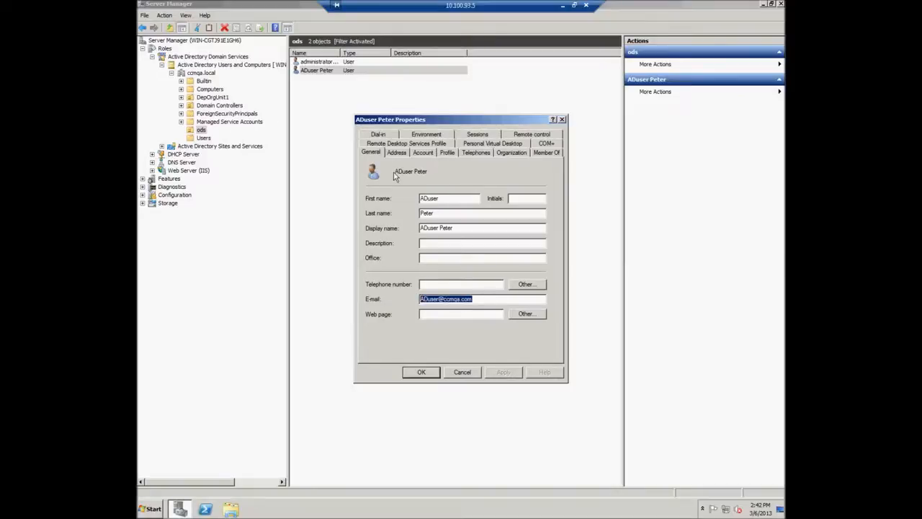
# Review the Account logon and Organization details (IT, Depart115, ADorganization), then close with OK.
pyautogui.click(422, 153)
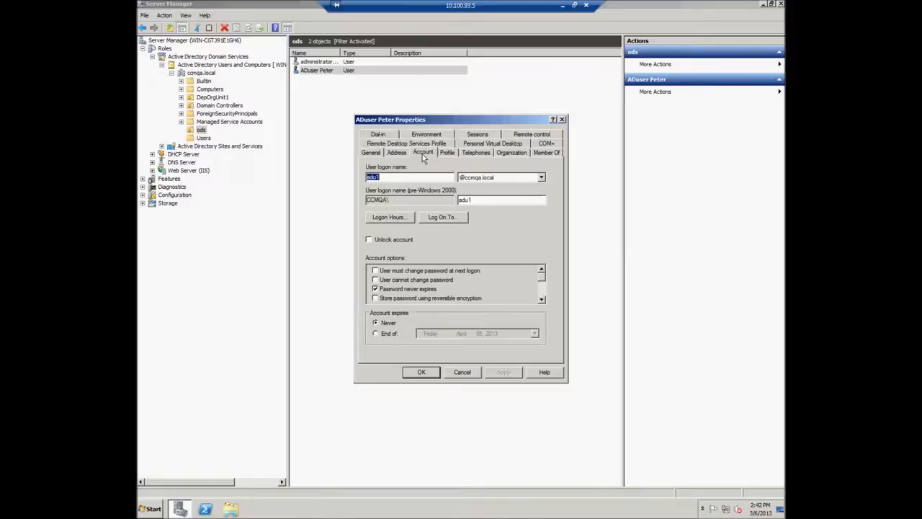
pyautogui.click(516, 153)
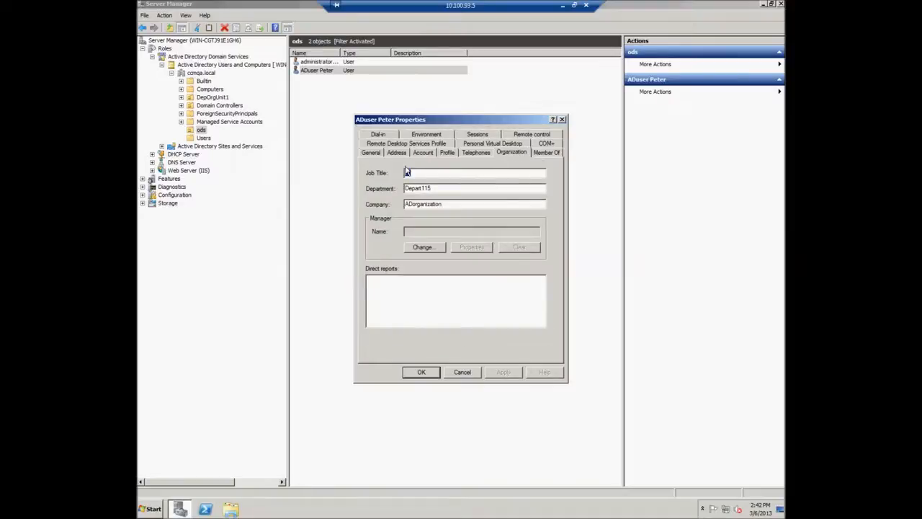
pyautogui.click(420, 173)
pyautogui.doubleClick(401, 188)
pyautogui.click(448, 204)
pyautogui.doubleClick(405, 204)
pyautogui.click(432, 375)
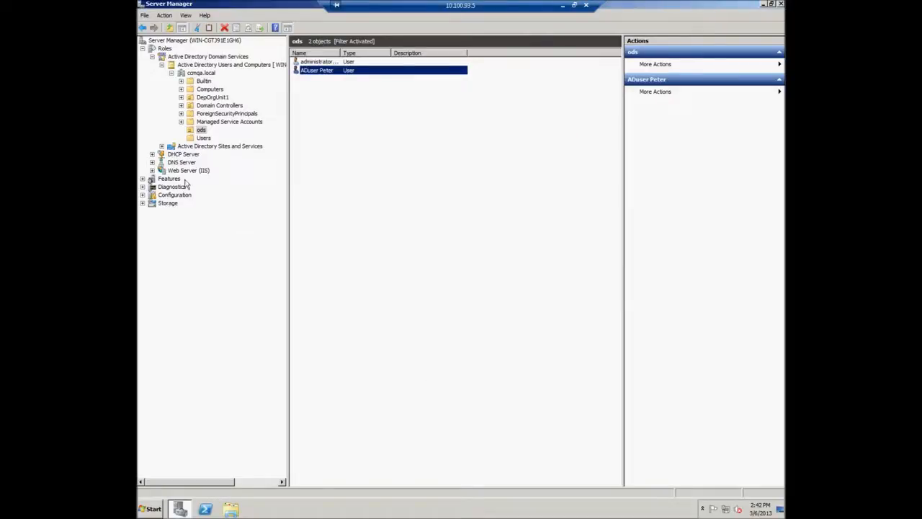
# Expand Group Policy Management to ccmqa.local and open Default Domain Policy, dismissing the link warning.
pyautogui.click(143, 179)
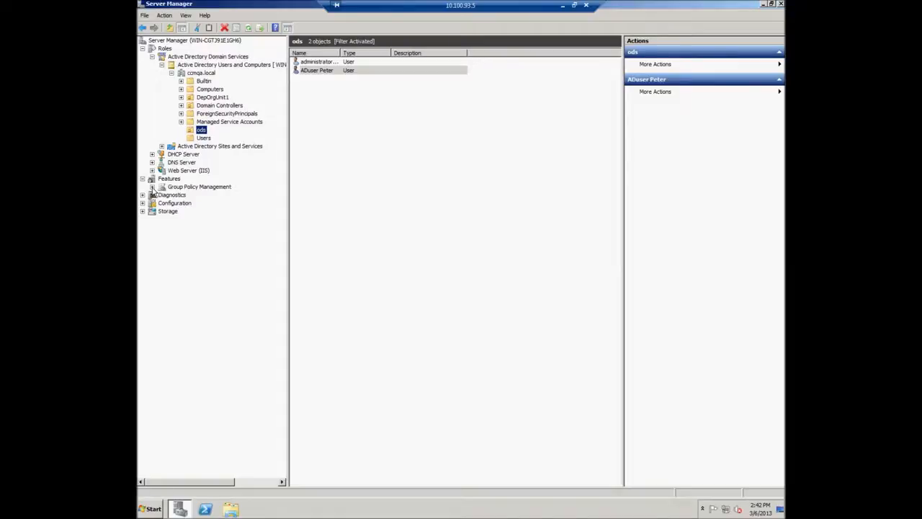
pyautogui.click(152, 187)
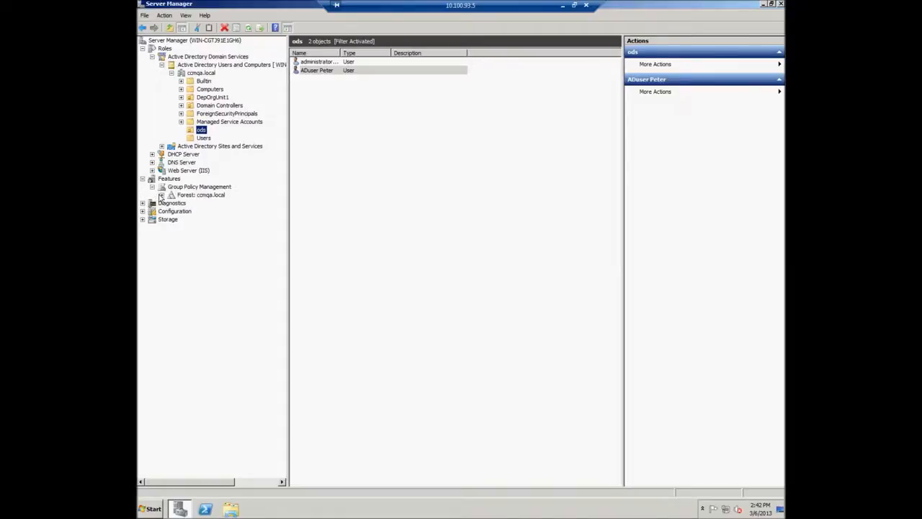
pyautogui.click(162, 196)
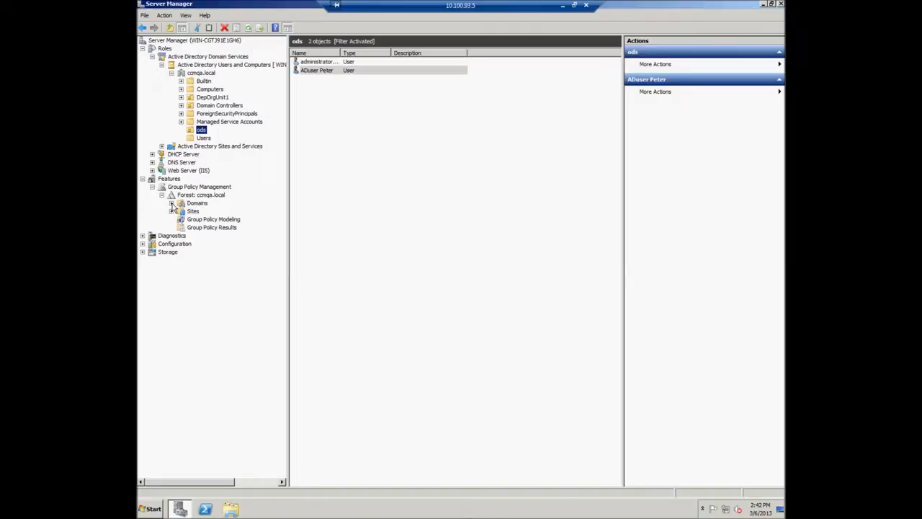
pyautogui.click(171, 203)
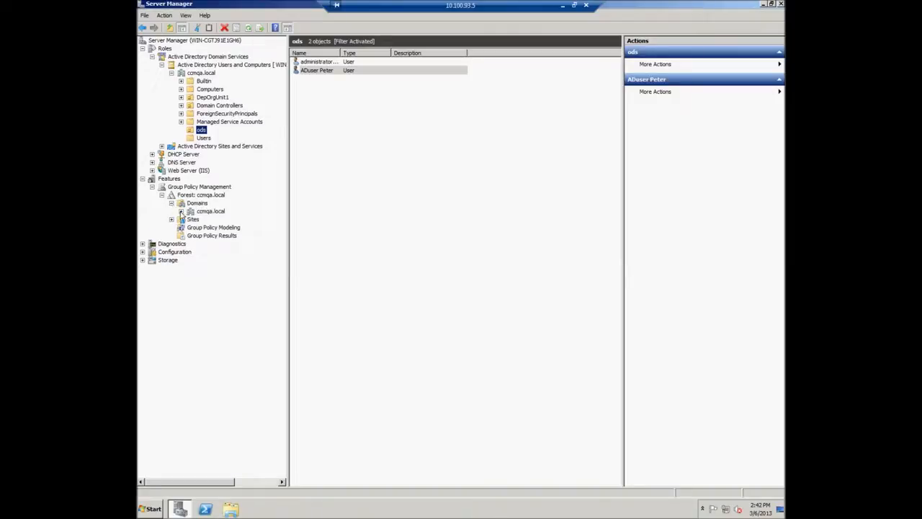
pyautogui.click(181, 212)
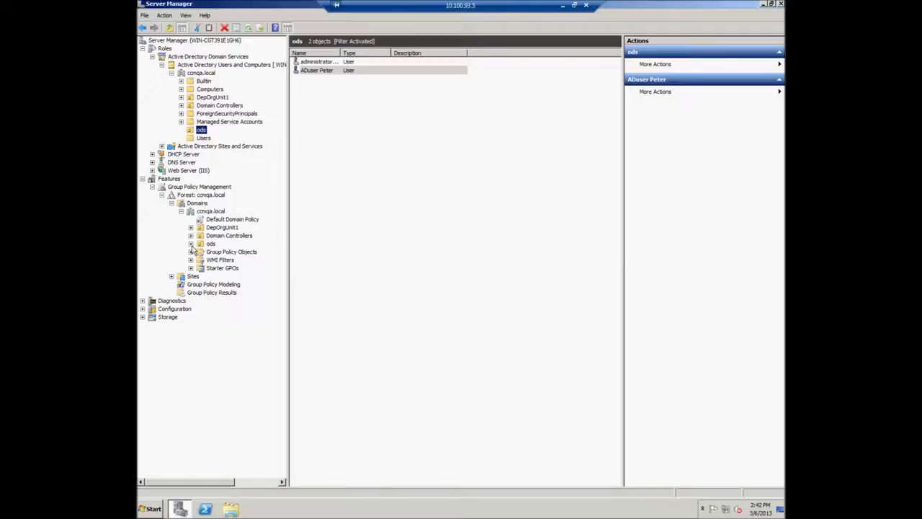
pyautogui.click(211, 220)
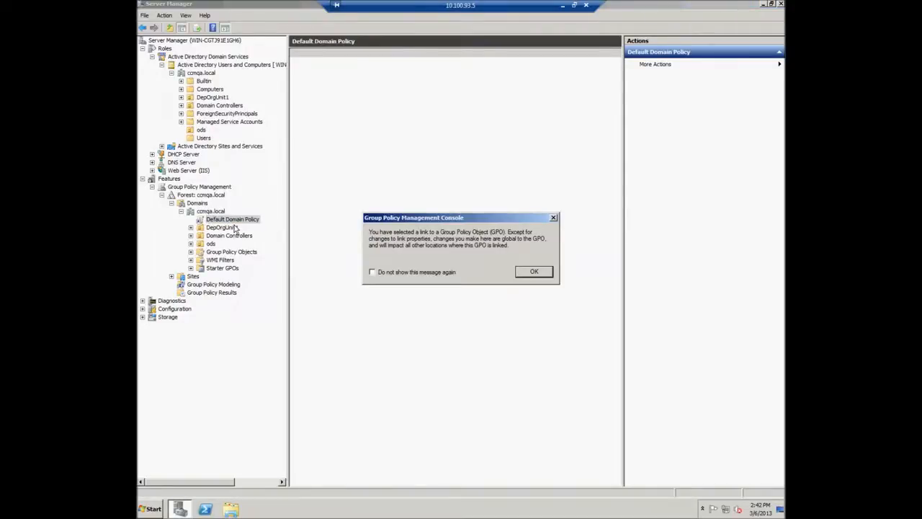
pyautogui.click(547, 273)
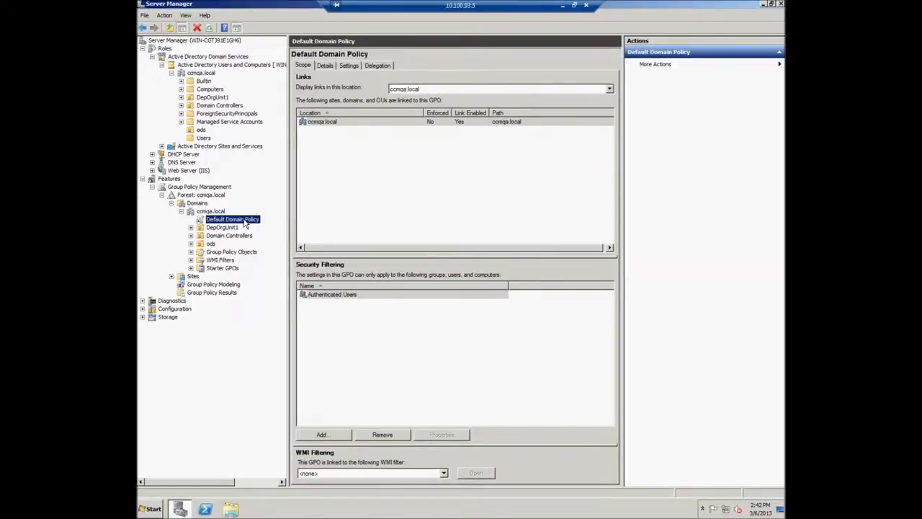
# Edit the Default Domain Policy and expand Computer Configuration down to Security Settings.
pyautogui.rightClick(246, 224)
pyautogui.click(266, 227)
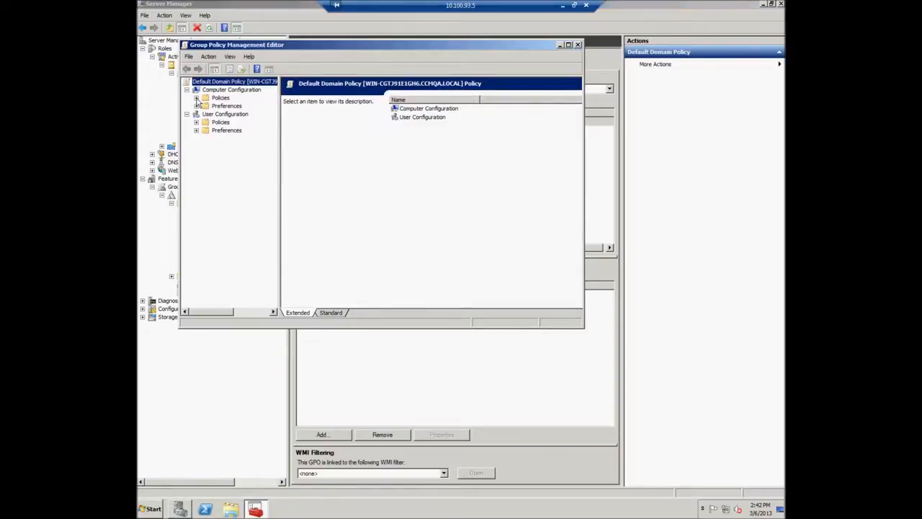
pyautogui.click(196, 98)
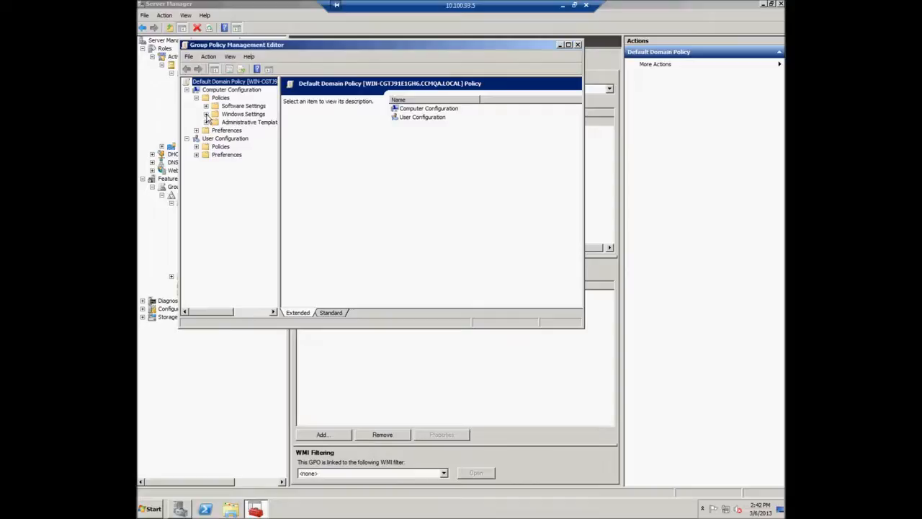
pyautogui.click(206, 114)
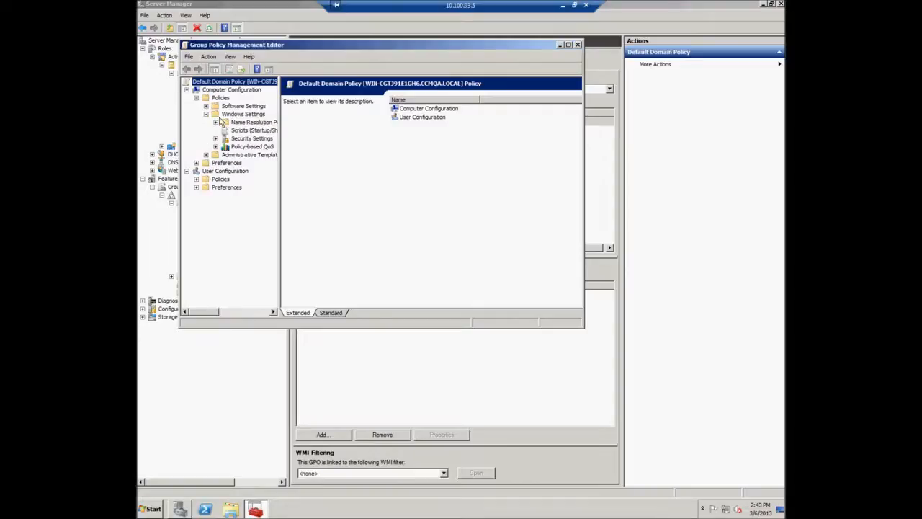
pyautogui.click(225, 117)
pyautogui.click(216, 138)
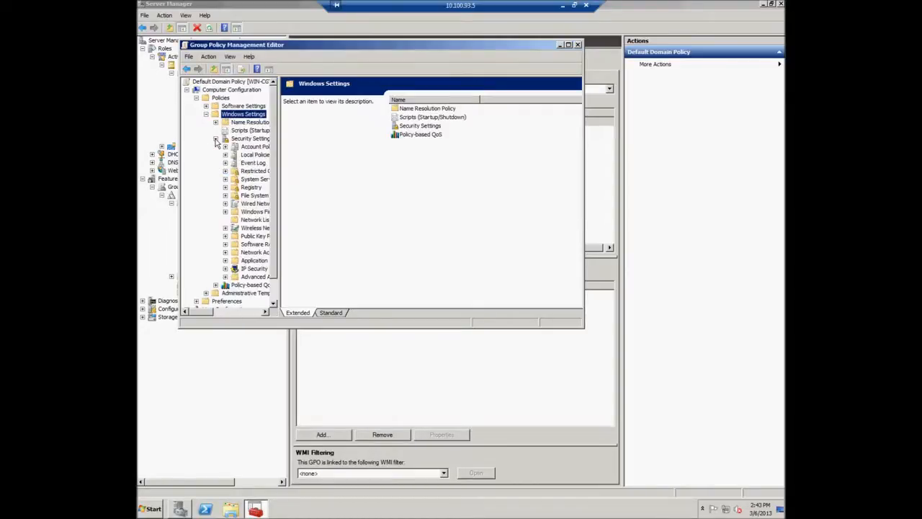
pyautogui.moveTo(274, 188); pyautogui.dragTo(393, 198)
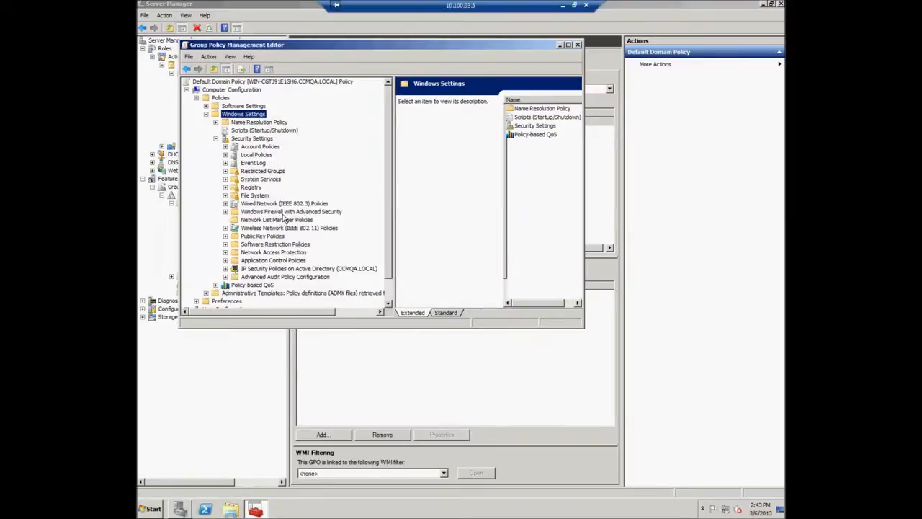
# Under Public Key Policies, start an Import into Trusted Root Certification Authorities.
pyautogui.click(249, 237)
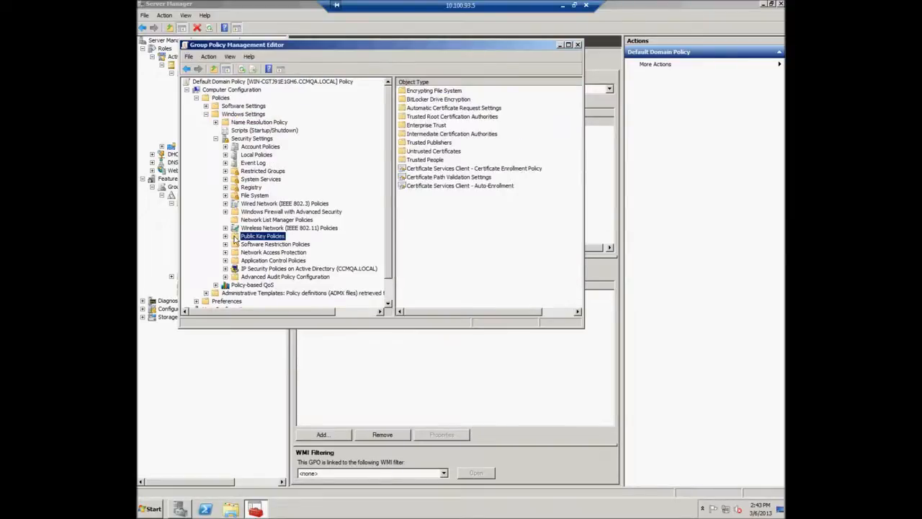
pyautogui.click(224, 236)
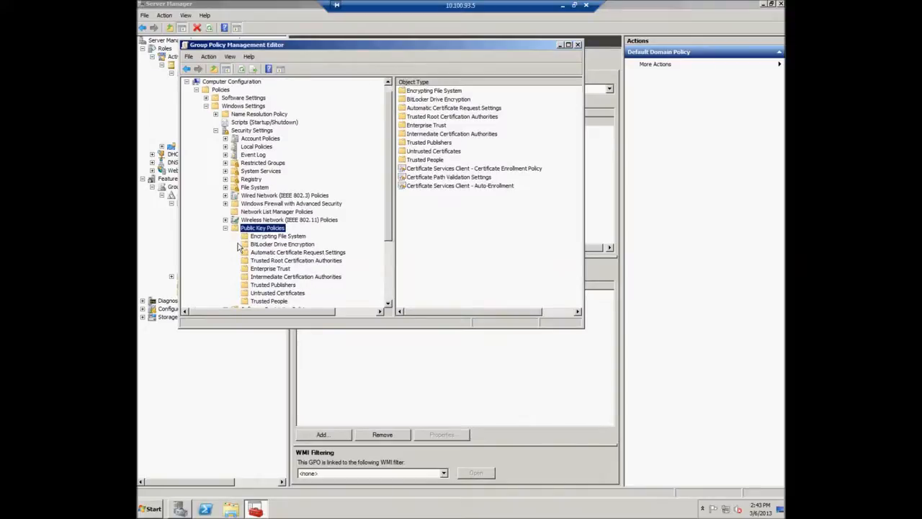
pyautogui.click(273, 263)
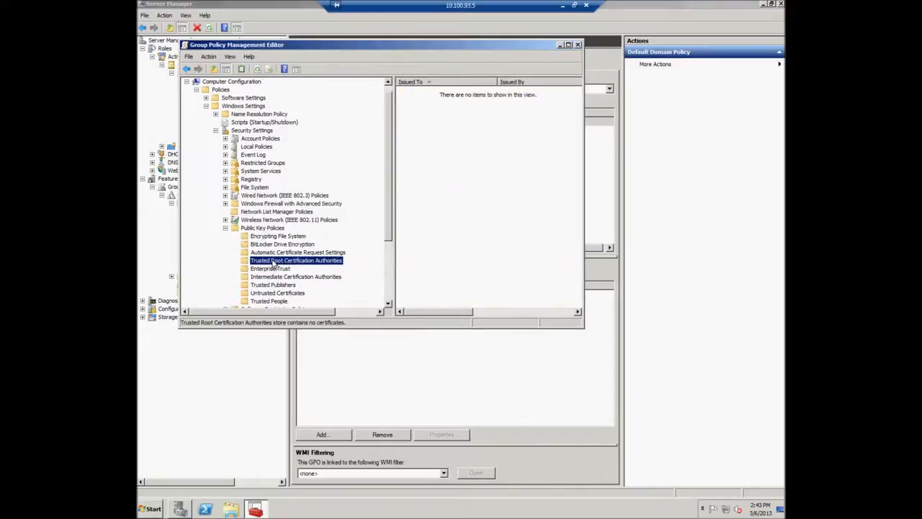
pyautogui.rightClick(273, 263)
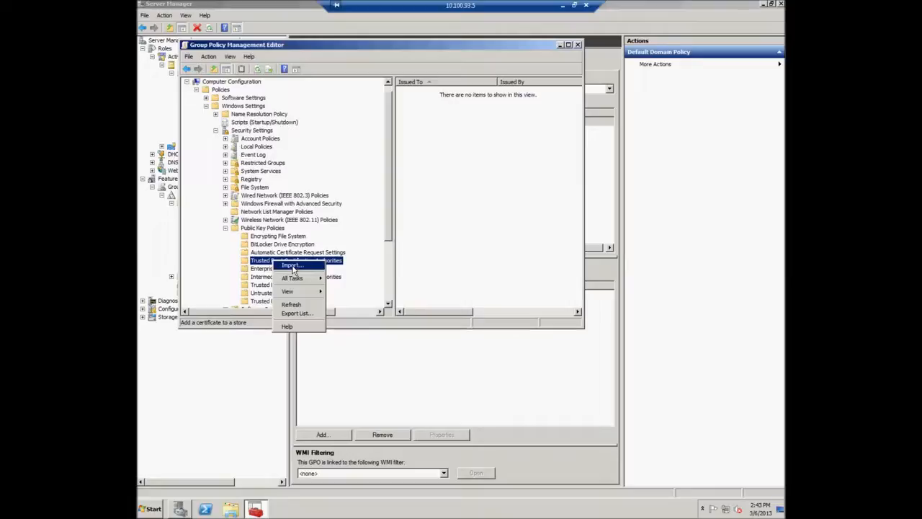
pyautogui.click(292, 266)
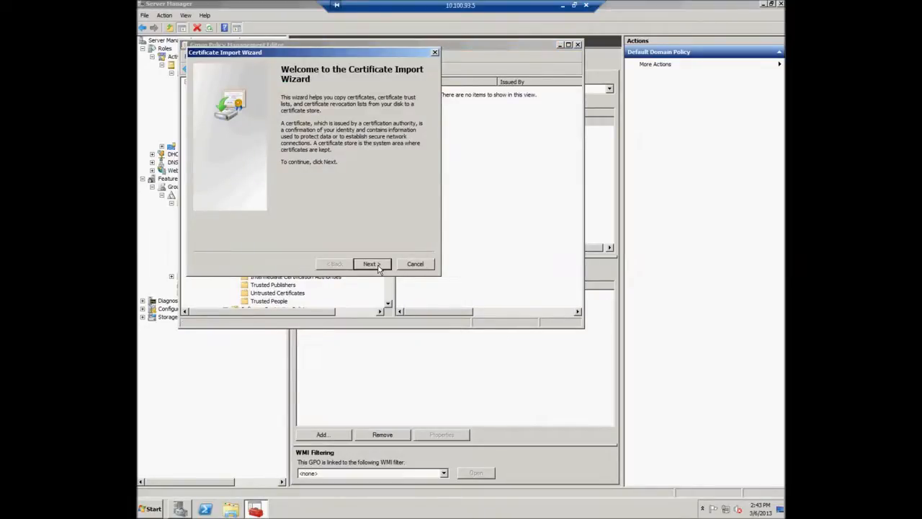
# Import C:\ComodoCert\ccmqa_com.crt into the Trusted Root Certification Authorities store and finish the wizard.
pyautogui.click(378, 269)
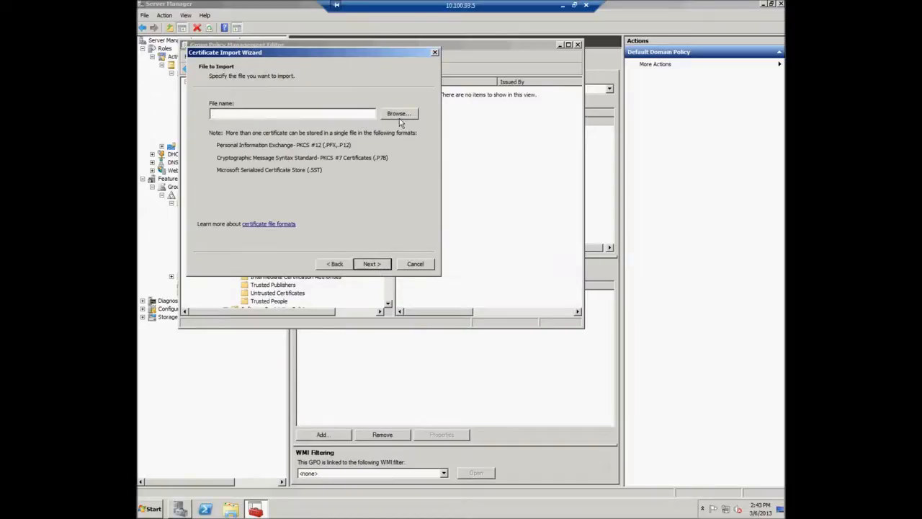
pyautogui.click(408, 116)
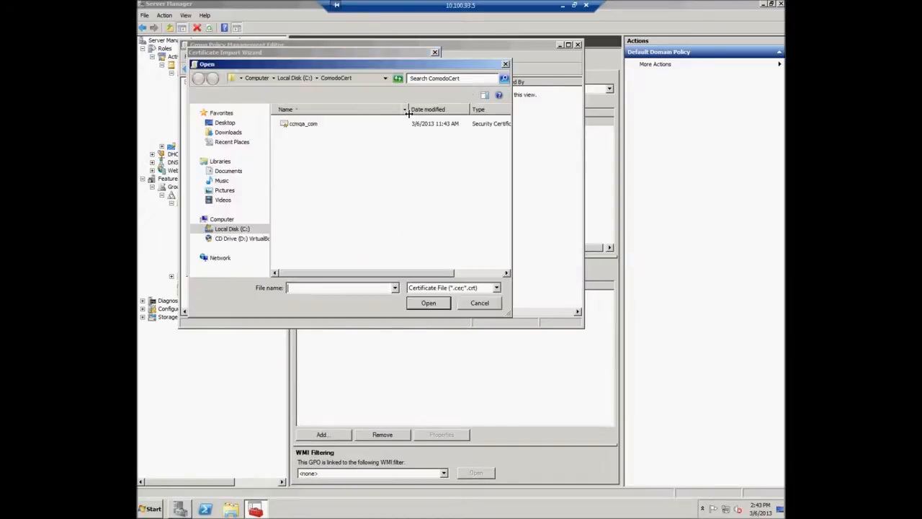
pyautogui.click(302, 124)
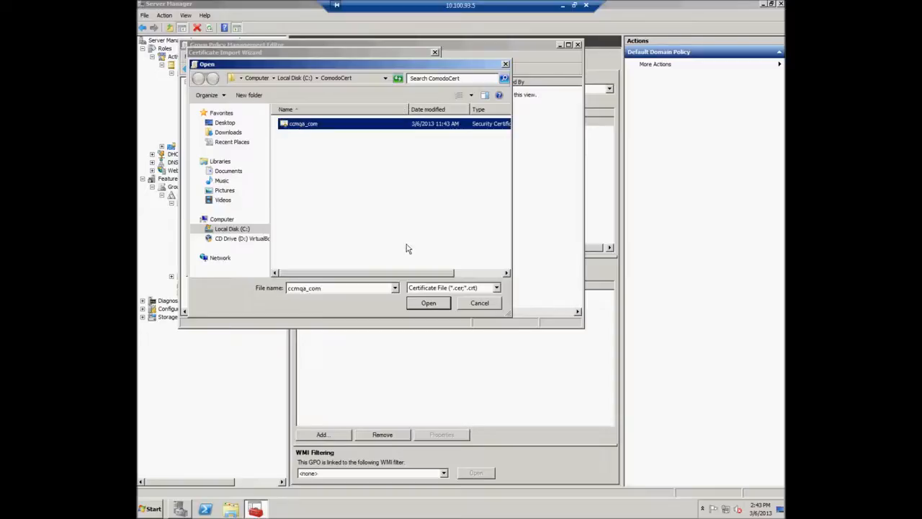
pyautogui.click(430, 304)
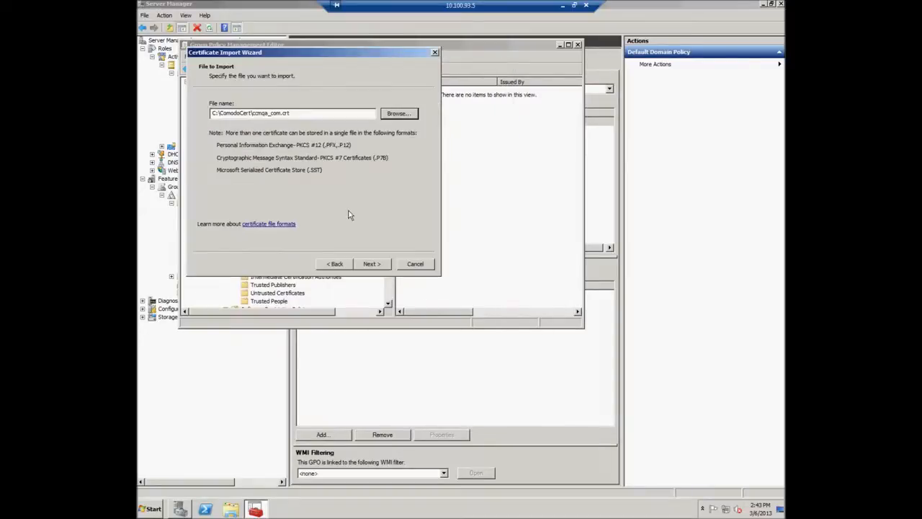
pyautogui.click(382, 266)
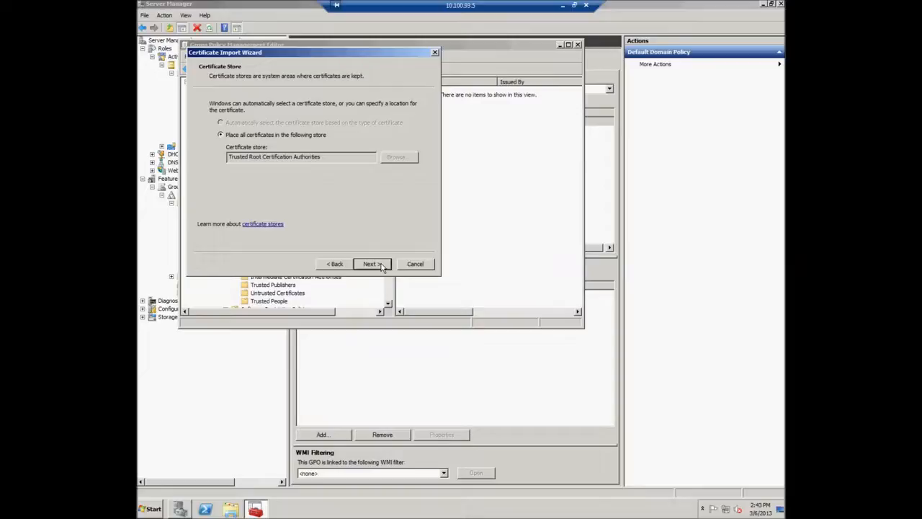
pyautogui.click(383, 268)
pyautogui.click(383, 267)
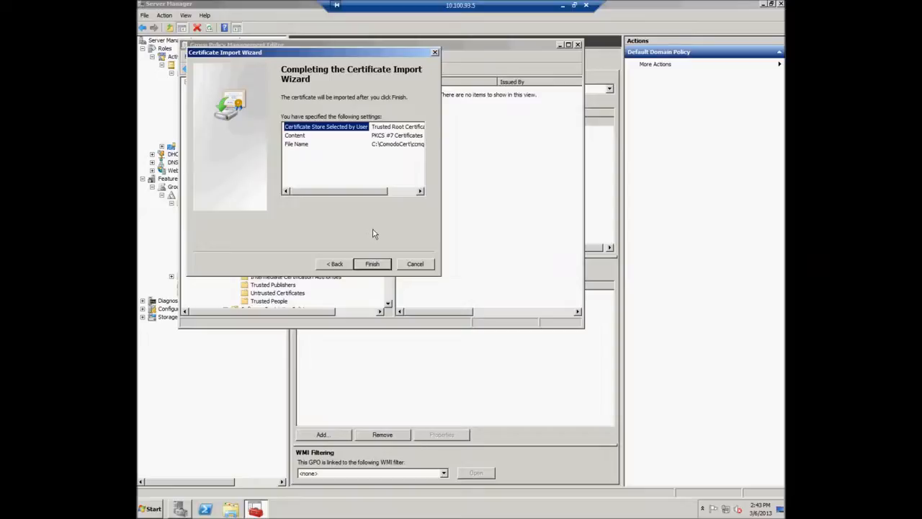
pyautogui.moveTo(368, 195); pyautogui.dragTo(415, 194)
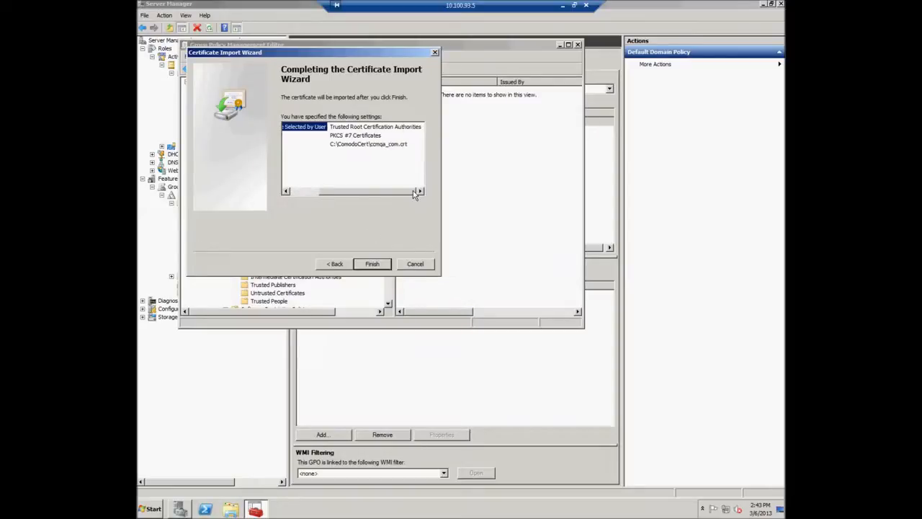
pyautogui.click(382, 264)
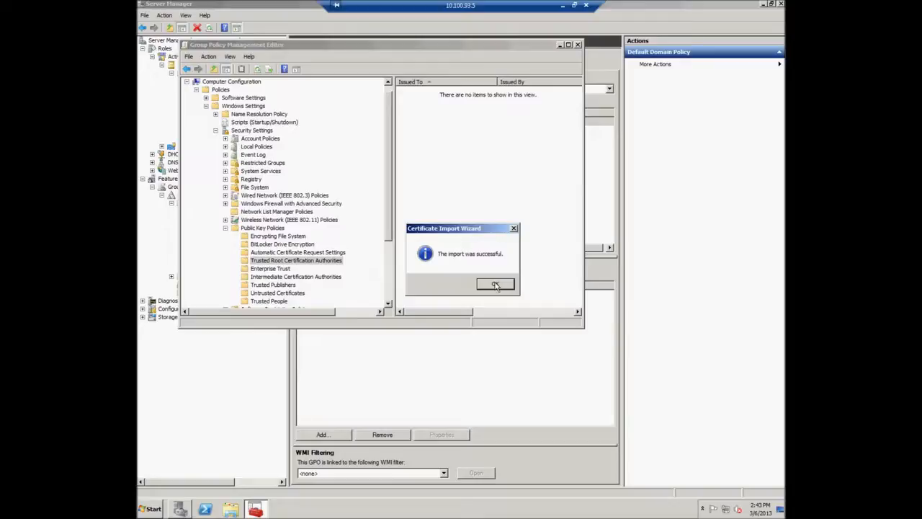
# Set Certificate Services Client - Auto-Enrollment's Configuration Model to Enabled and apply it.
pyautogui.click(495, 284)
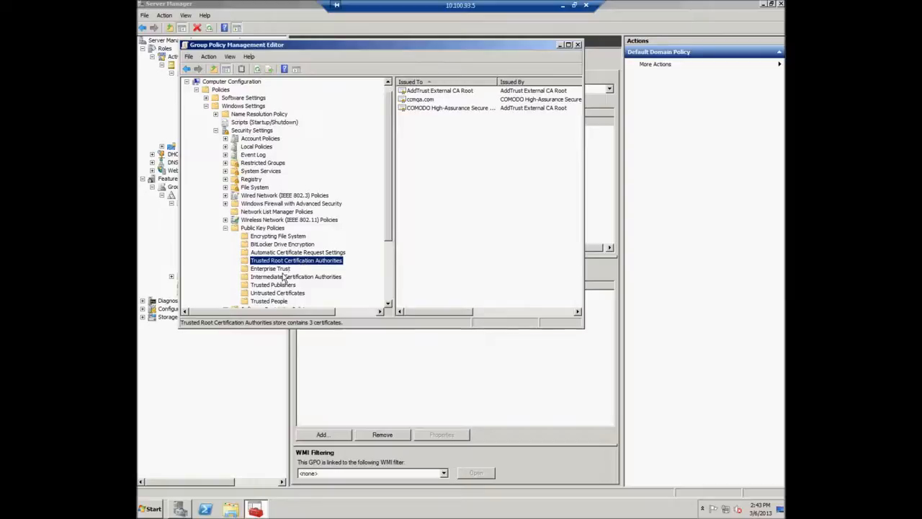
pyautogui.click(261, 229)
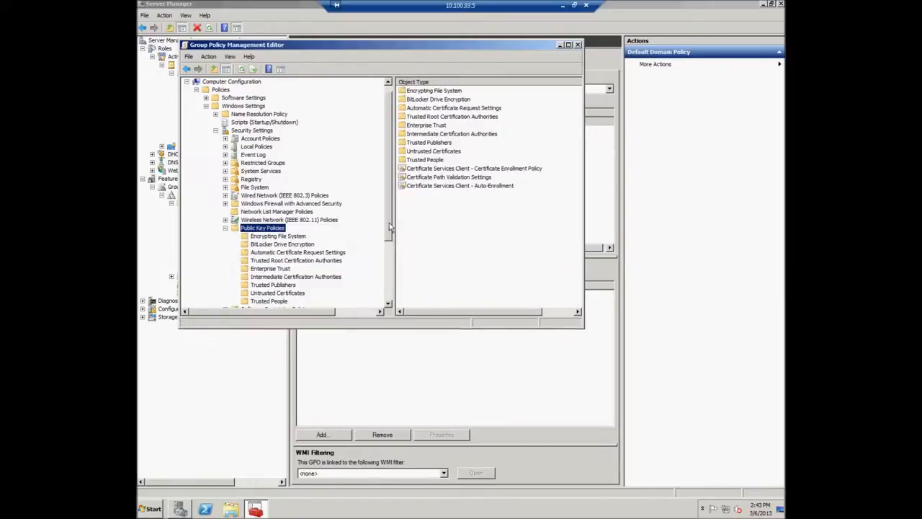
pyautogui.click(449, 187)
pyautogui.rightClick(452, 187)
pyautogui.click(463, 193)
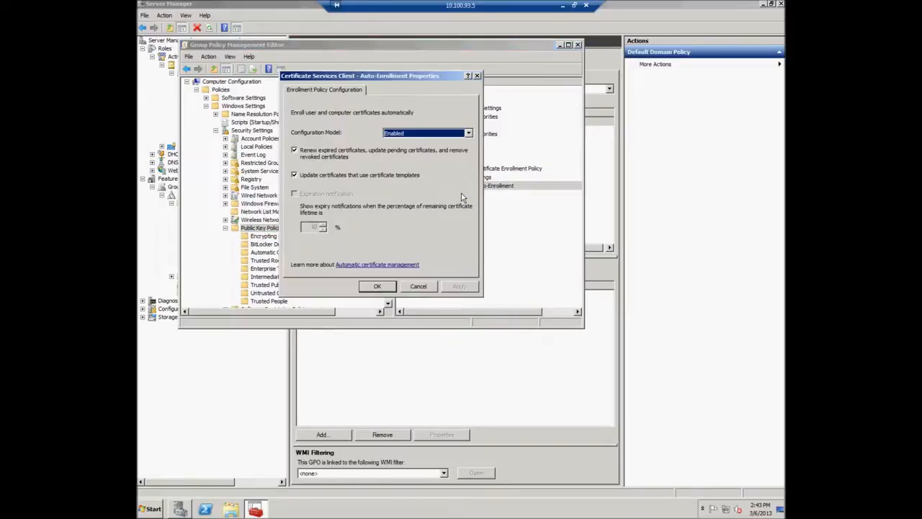
pyautogui.click(413, 135)
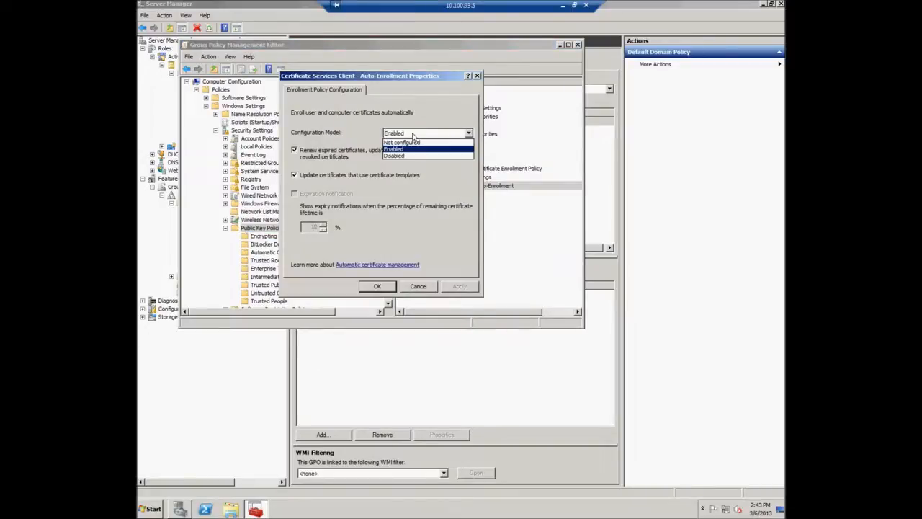
pyautogui.click(407, 141)
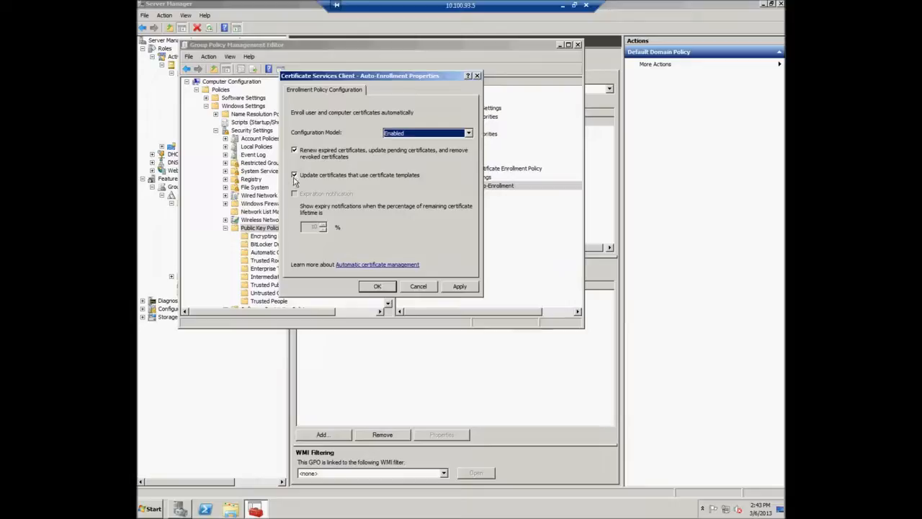
pyautogui.click(376, 286)
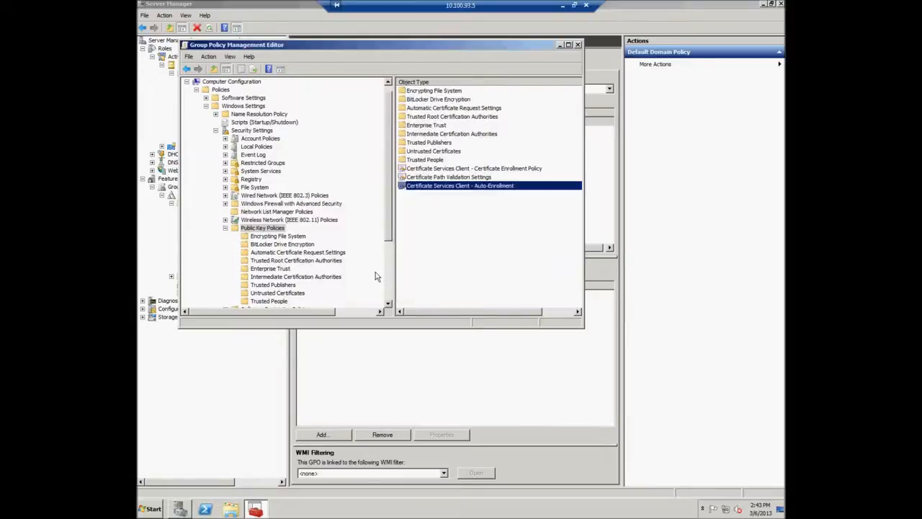
# Collapse the policy tree, close the editor, and start entering the domain user's password.
pyautogui.click(225, 228)
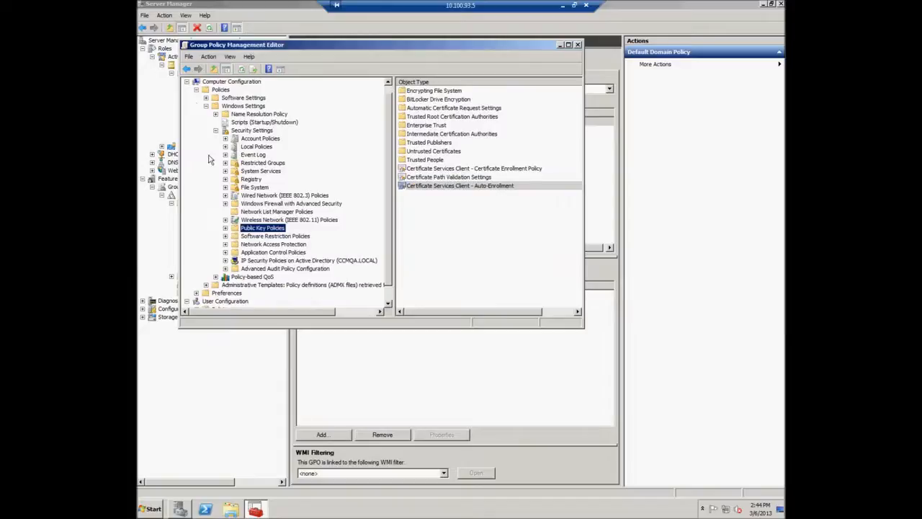
pyautogui.click(186, 82)
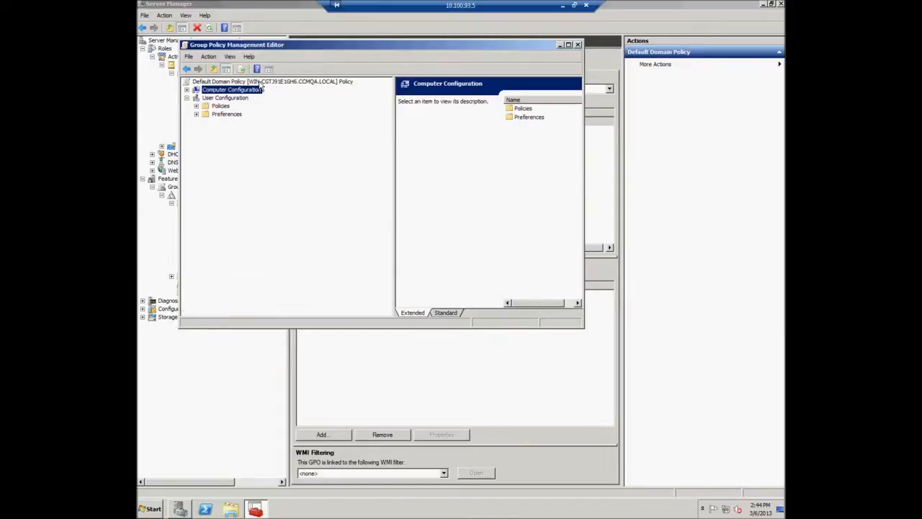
pyautogui.click(577, 45)
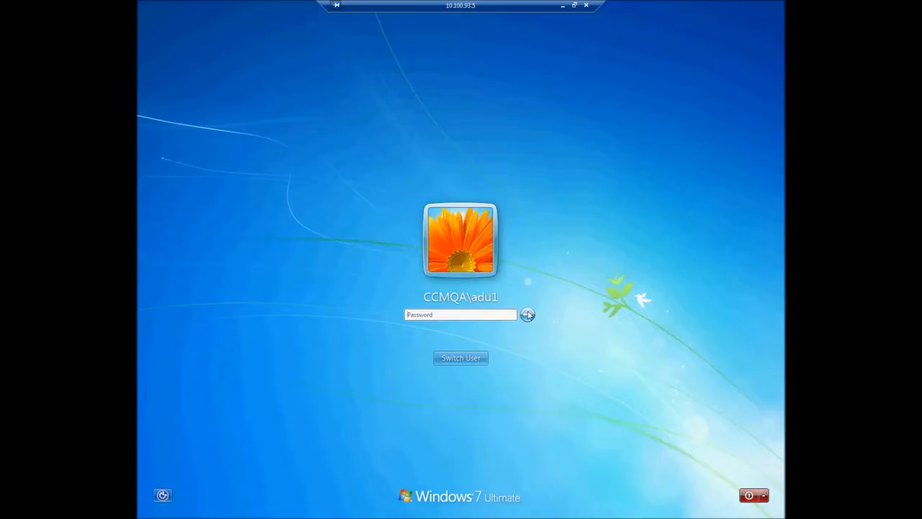
pyautogui.write('P')
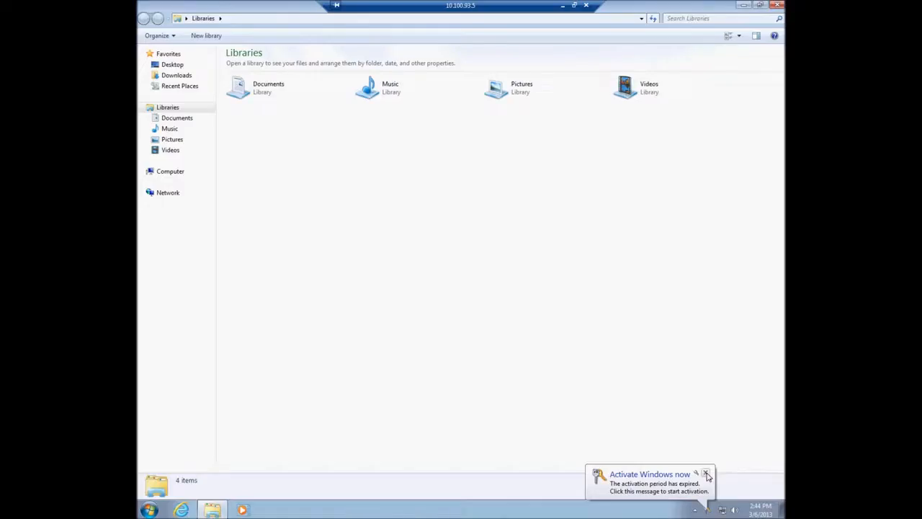
# Sign in as the domain user and launch certmgr.msc from the Start menu search.
pyautogui.click(700, 469)
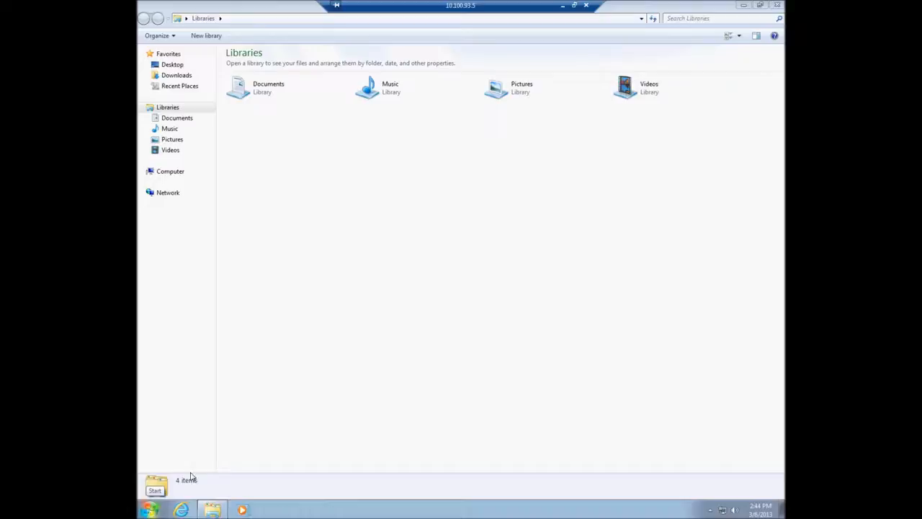
pyautogui.click(148, 510)
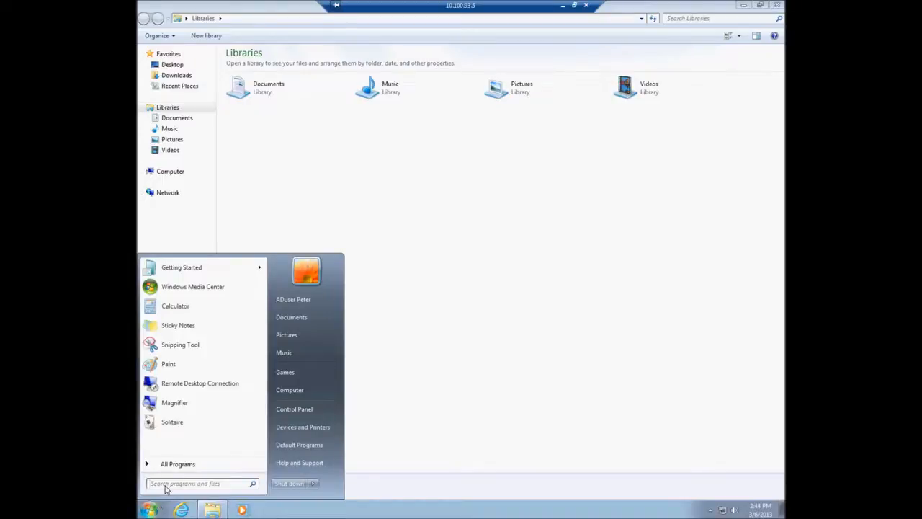
pyautogui.click(165, 484)
pyautogui.write('cert')
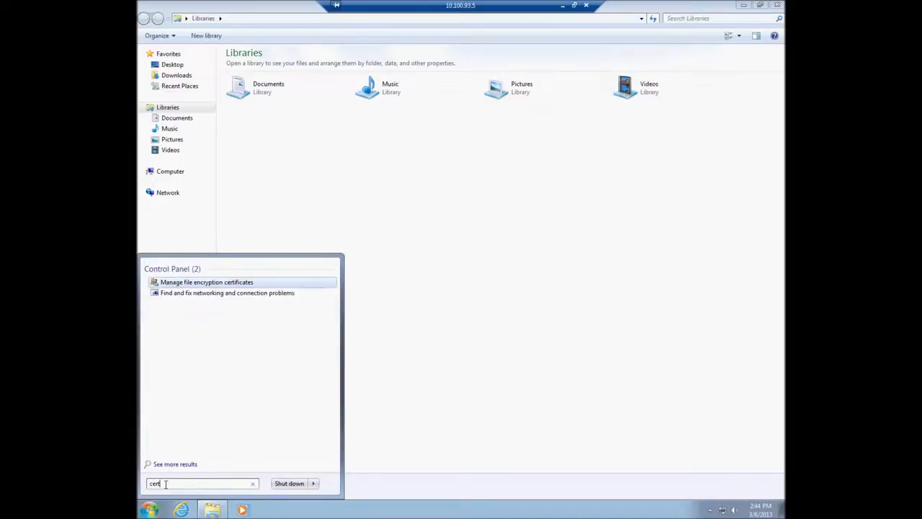
pyautogui.write('mgr.msc')
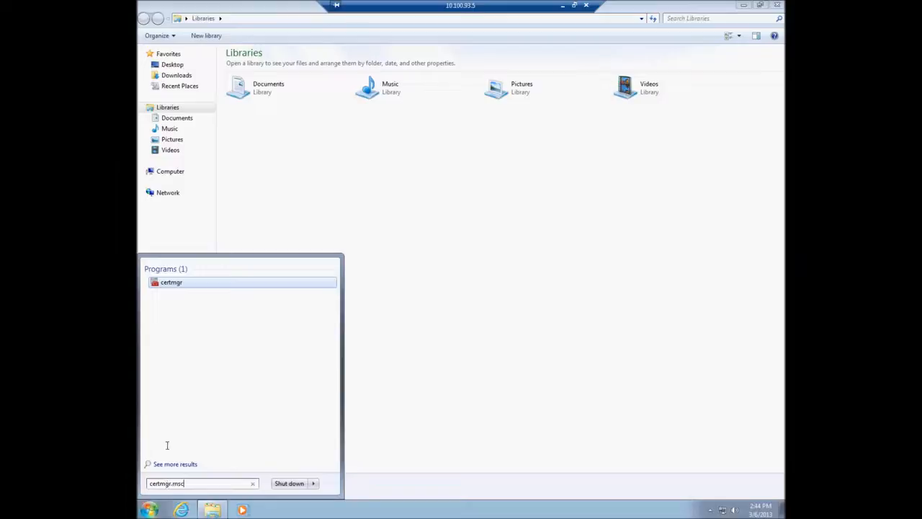
pyautogui.click(173, 283)
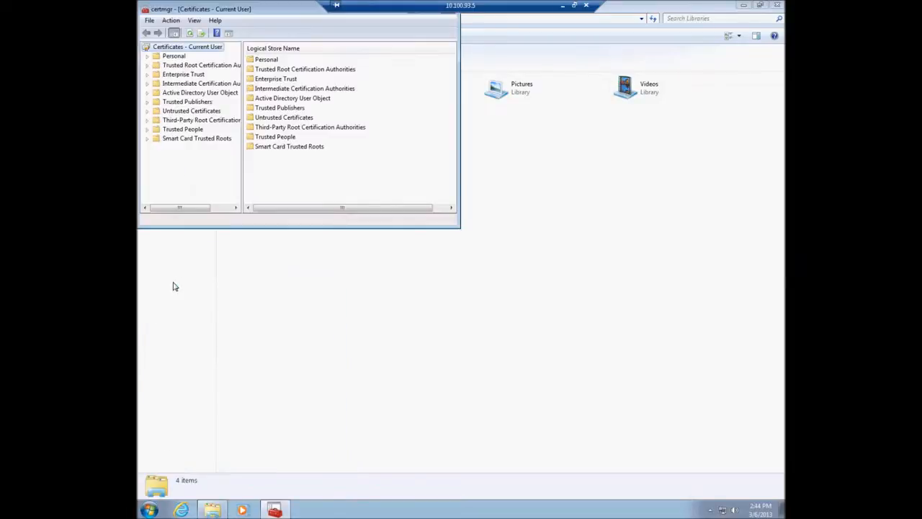
# Start a new certificate request from the Personal store's All Tasks menu.
pyautogui.click(173, 57)
pyautogui.rightClick(175, 59)
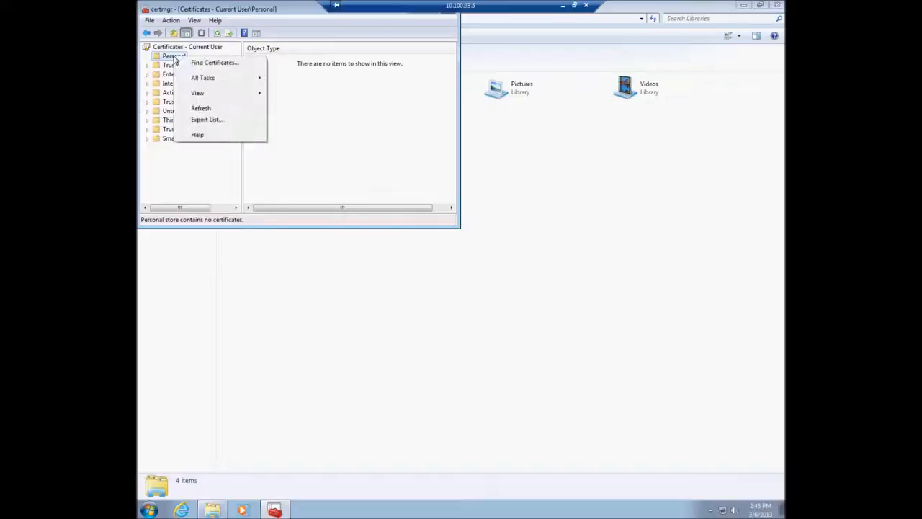
pyautogui.moveTo(214, 81)
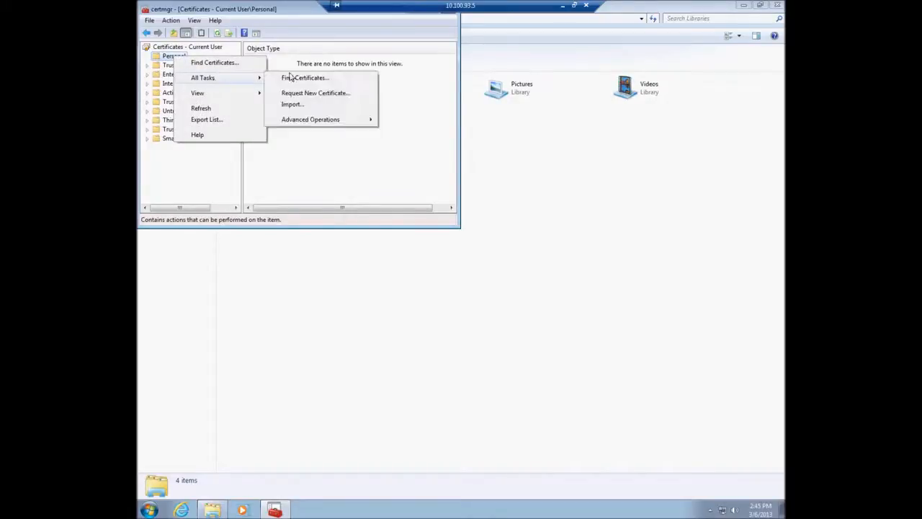
pyautogui.click(326, 95)
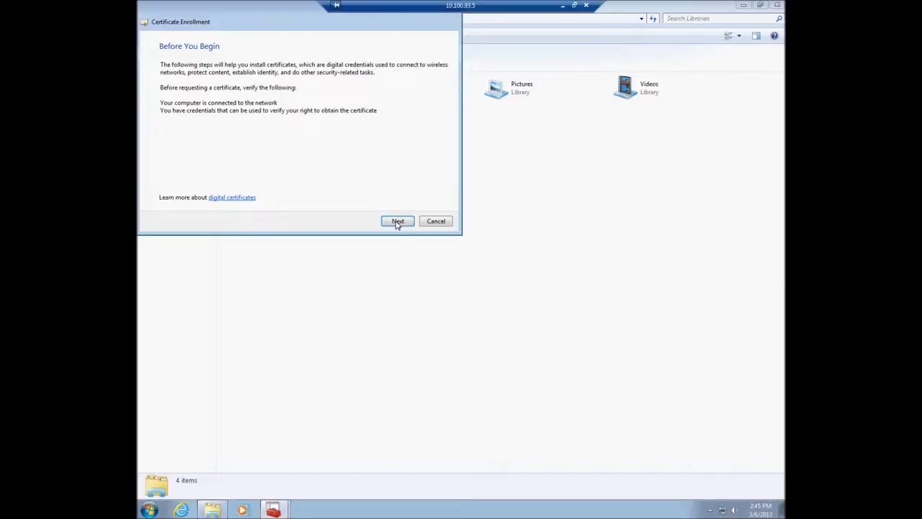
# Enroll a CCM proxy CA certificate via the Active Directory Enrollment Policy.
pyautogui.click(397, 221)
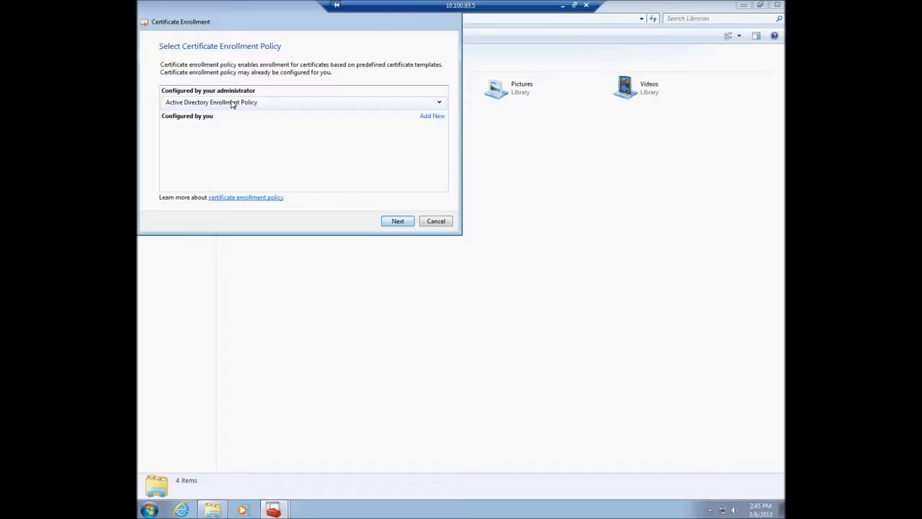
pyautogui.click(397, 222)
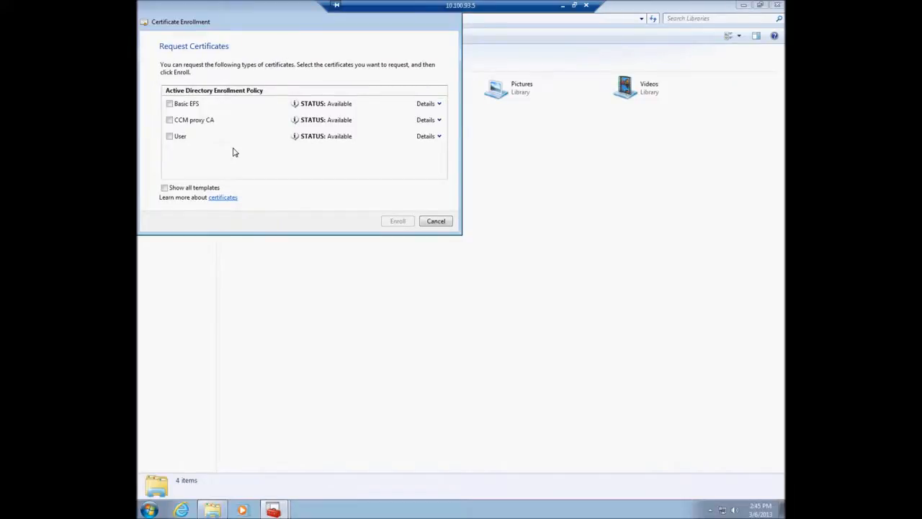
pyautogui.click(170, 121)
pyautogui.click(397, 221)
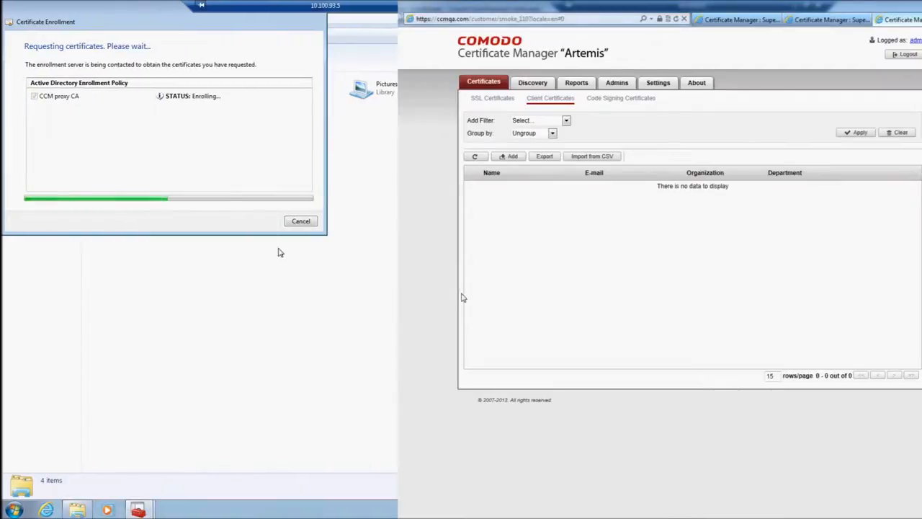
# Finish enrollment, find the new certificate in Personal, and list the user's certificates in Comodo CCM.
pyautogui.click(474, 156)
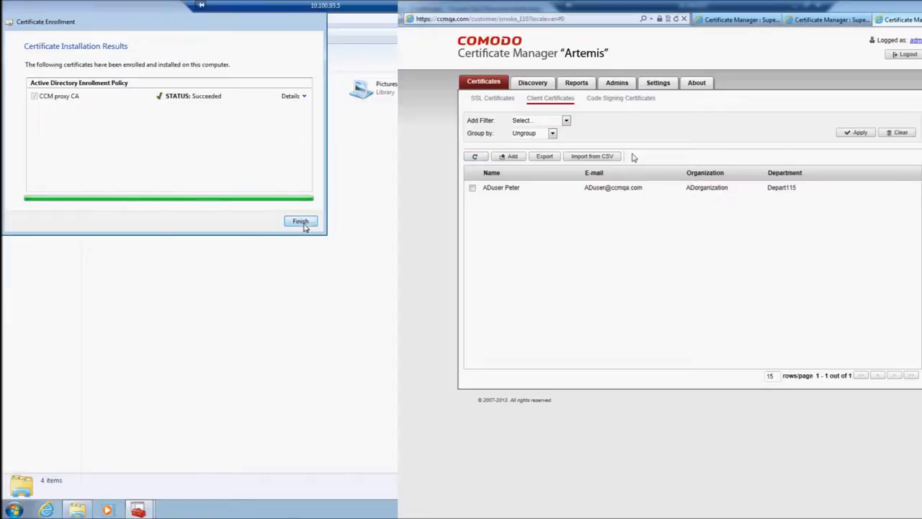
pyautogui.click(303, 222)
pyautogui.click(53, 67)
pyautogui.click(473, 188)
pyautogui.click(138, 62)
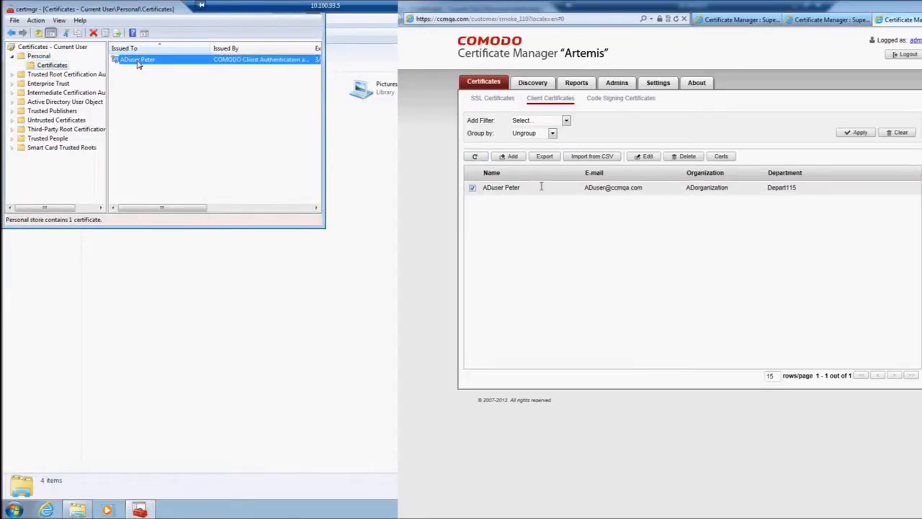
pyautogui.click(723, 157)
pyautogui.rightClick(139, 64)
pyautogui.click(165, 134)
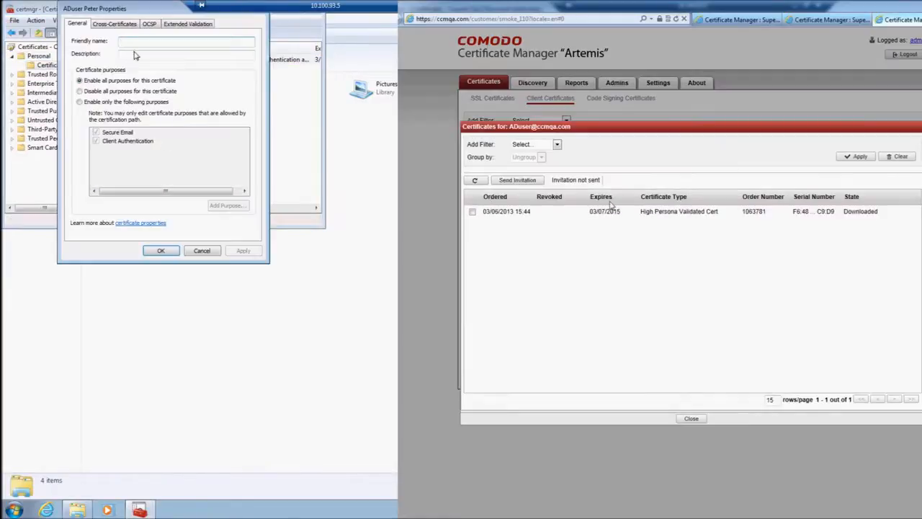
# Compare the installed certificate's serial number against the Comodo certificate order details.
pyautogui.click(161, 251)
pyautogui.click(473, 211)
pyautogui.doubleClick(137, 62)
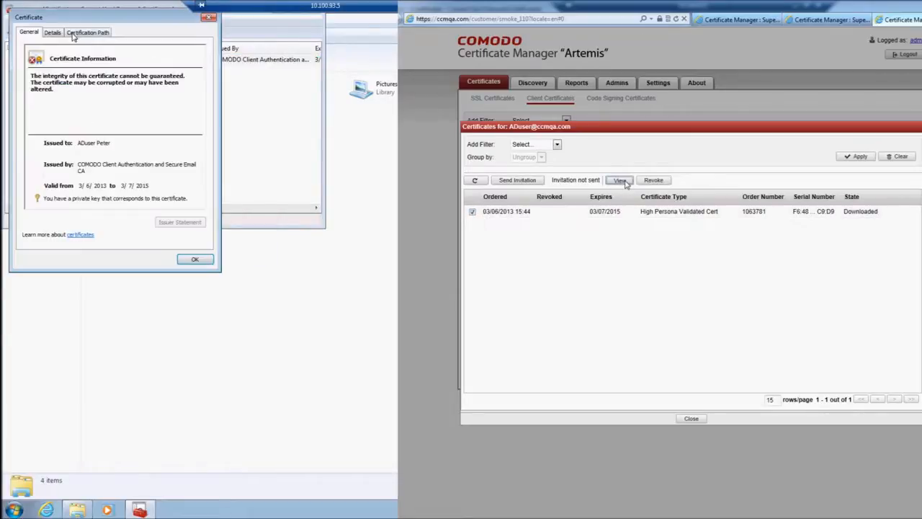
pyautogui.click(54, 32)
pyautogui.click(625, 180)
pyautogui.click(115, 88)
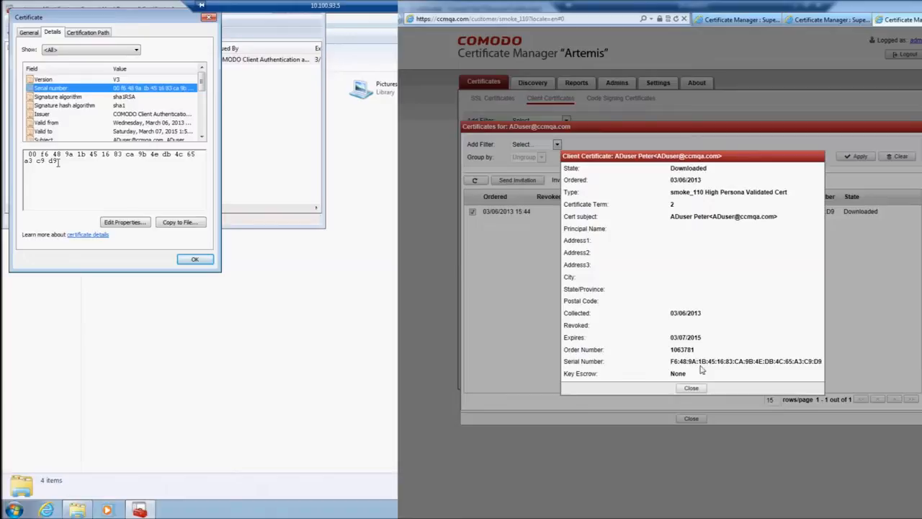
pyautogui.click(689, 390)
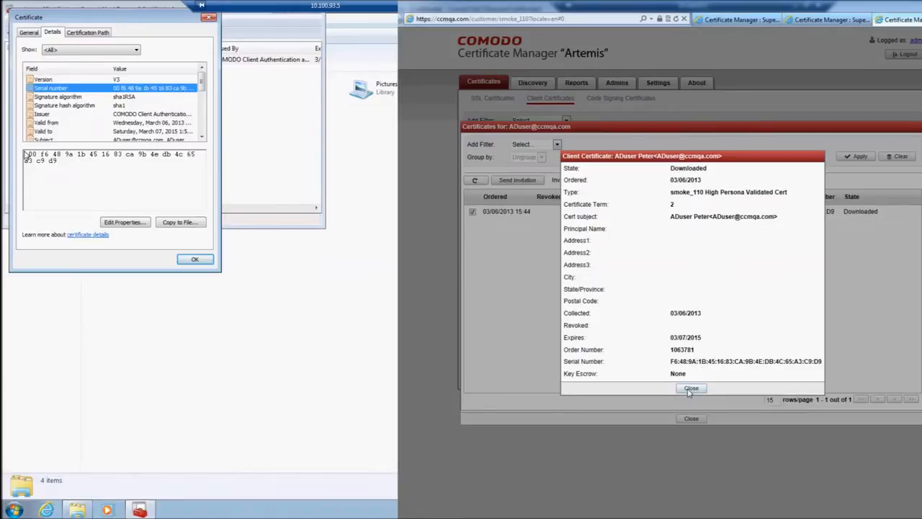